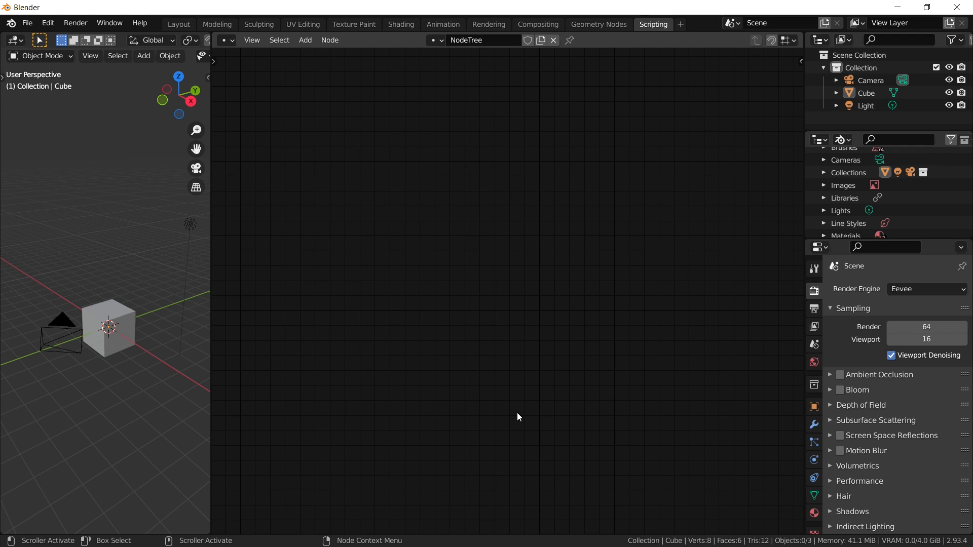
Add a Gate logic node to the empty node tree and place it near the middle of the canvas
key("shift+a")
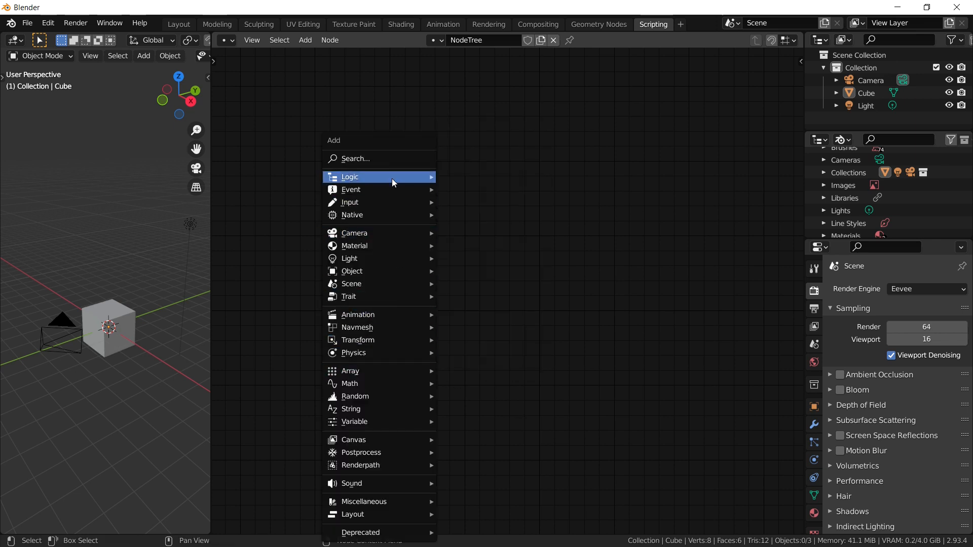
mouse_move(369, 181)
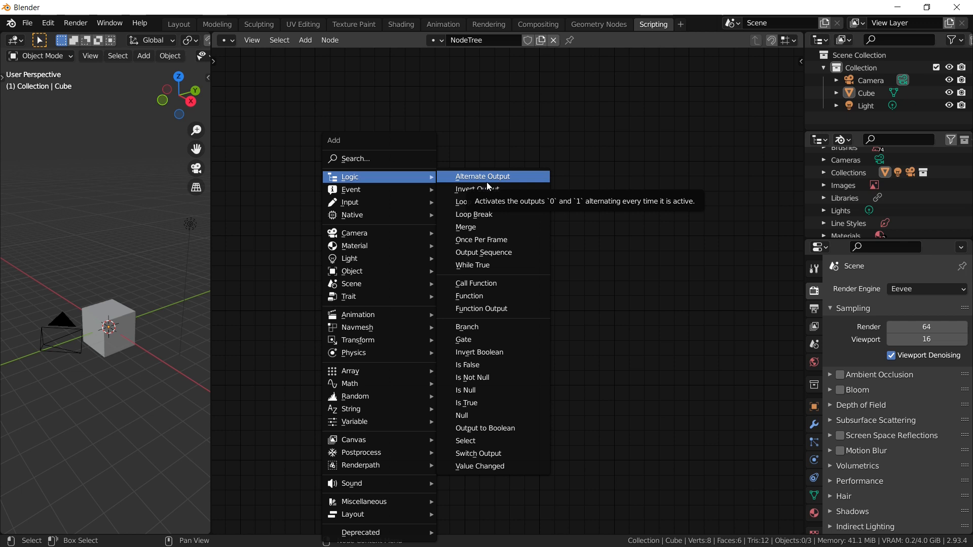
left_click(482, 337)
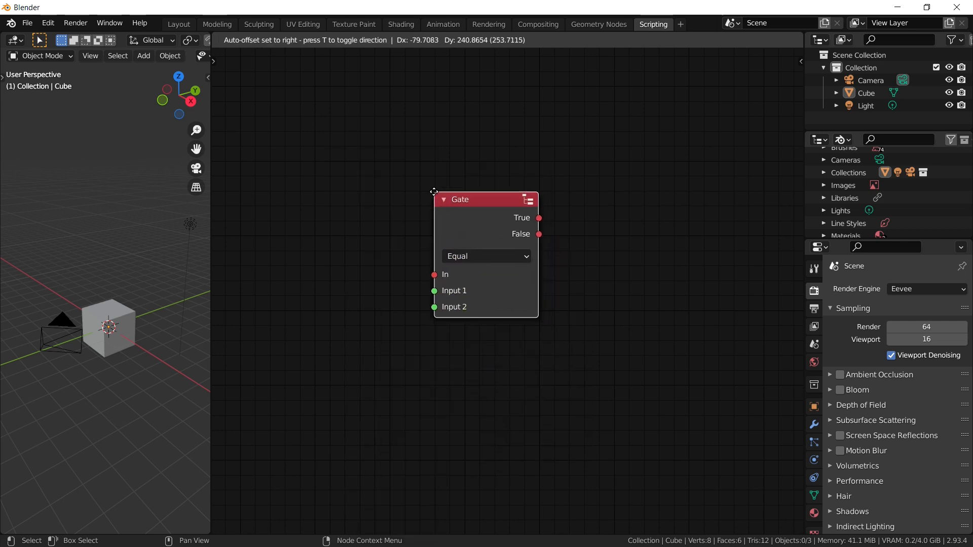
left_click(433, 192)
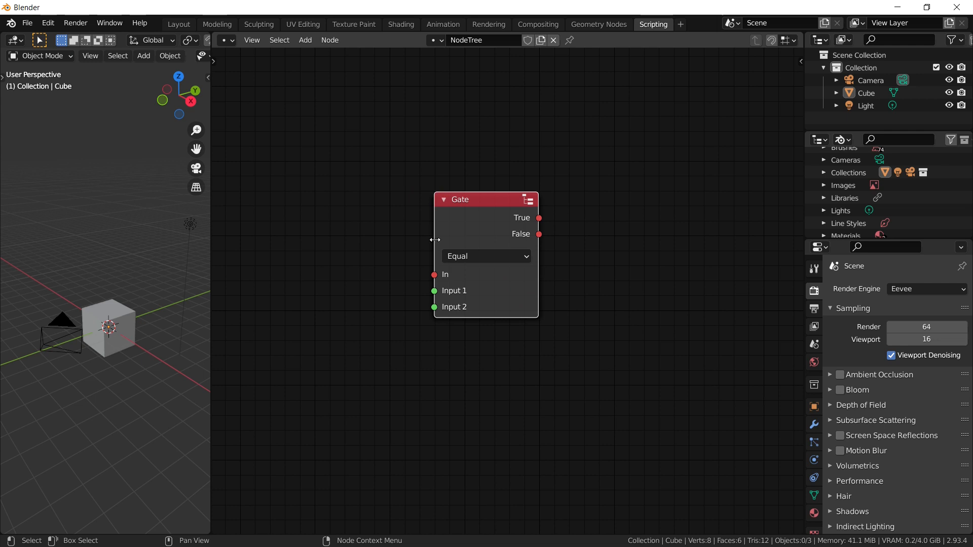
left_click_drag(476, 224, 510, 268)
Add an On Init event node beside the Gate node and link its Out socket to the Gate's In socket
middle_click_drag(452, 248, 464, 219)
scroll(451, 212, "up", 3)
scroll(431, 218, "down", 2)
scroll(430, 218, "down", 1)
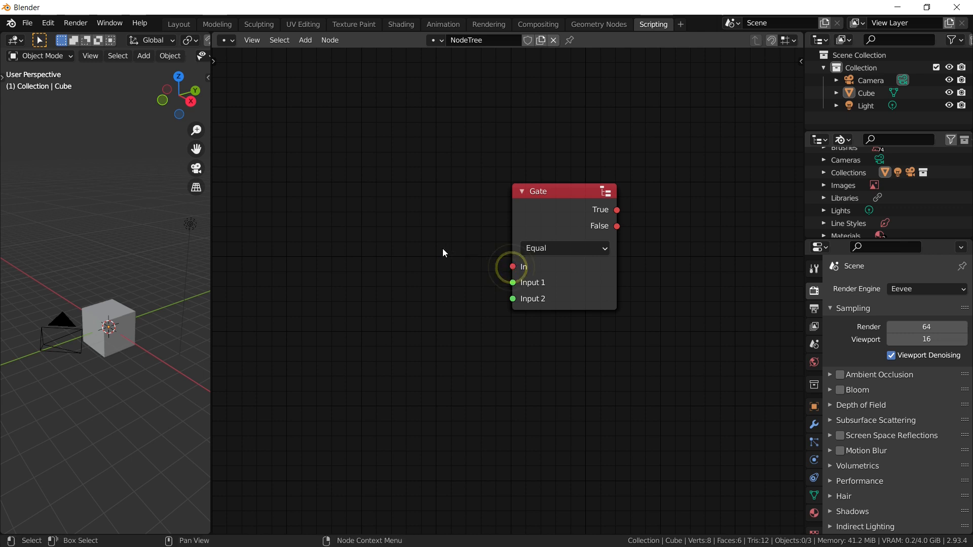
key("shift+a")
type("on in")
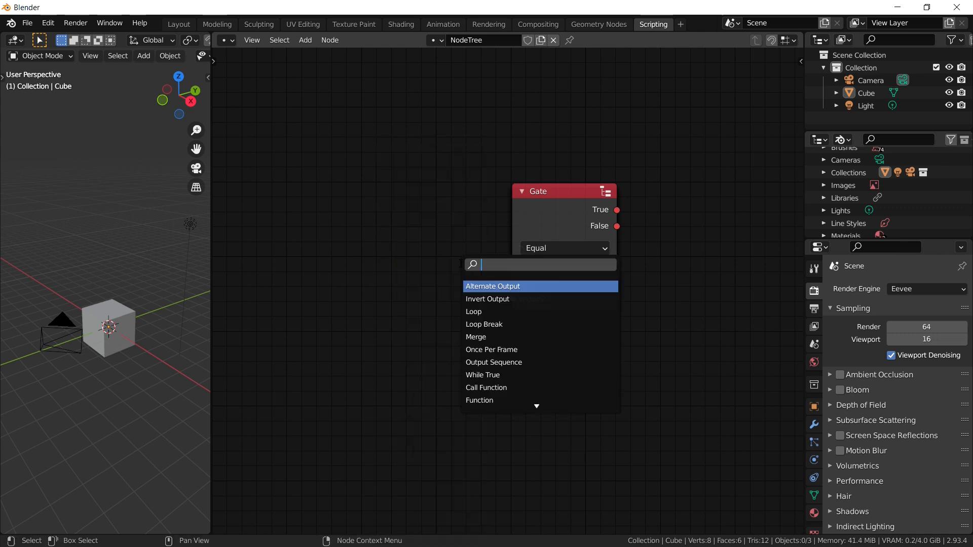
key("Return")
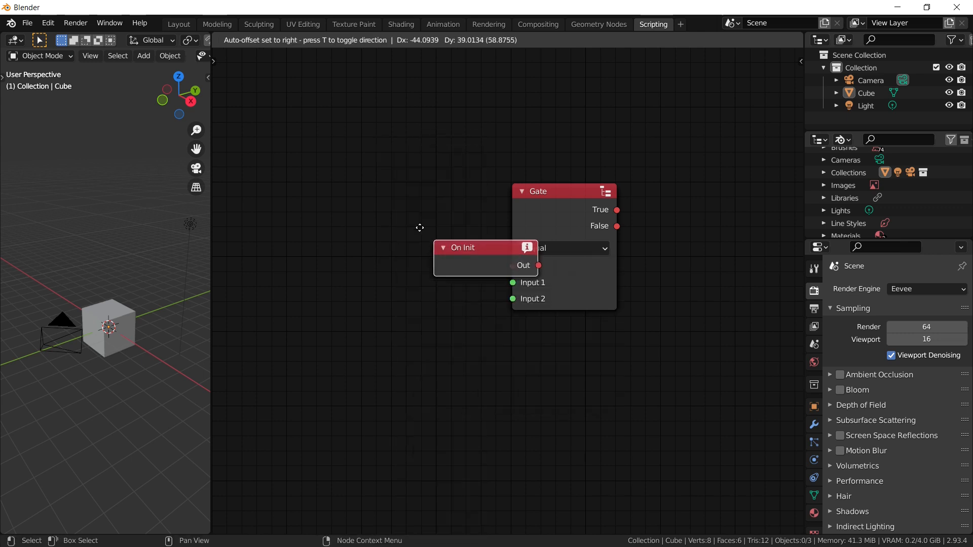
left_click(356, 174)
left_click_drag(463, 202, 513, 267)
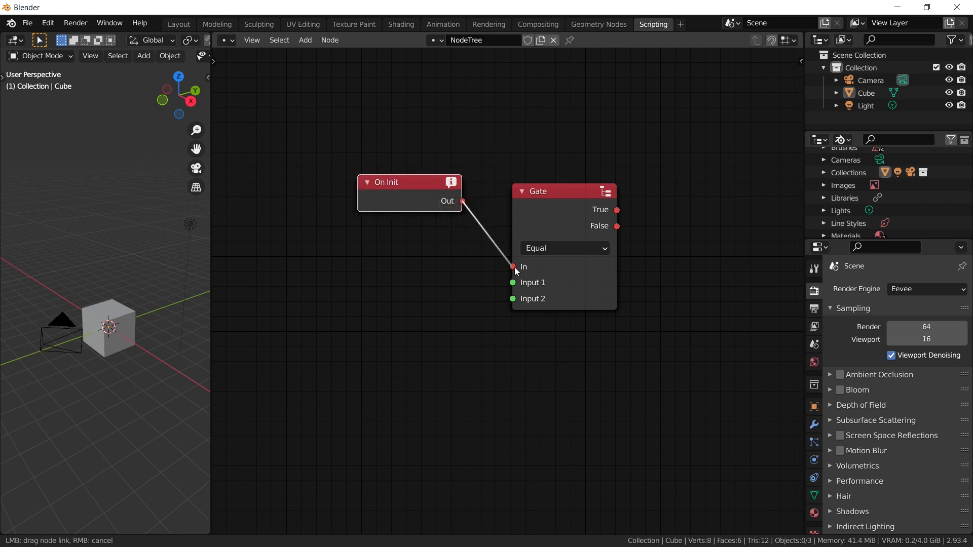
left_click_drag(425, 189, 444, 197)
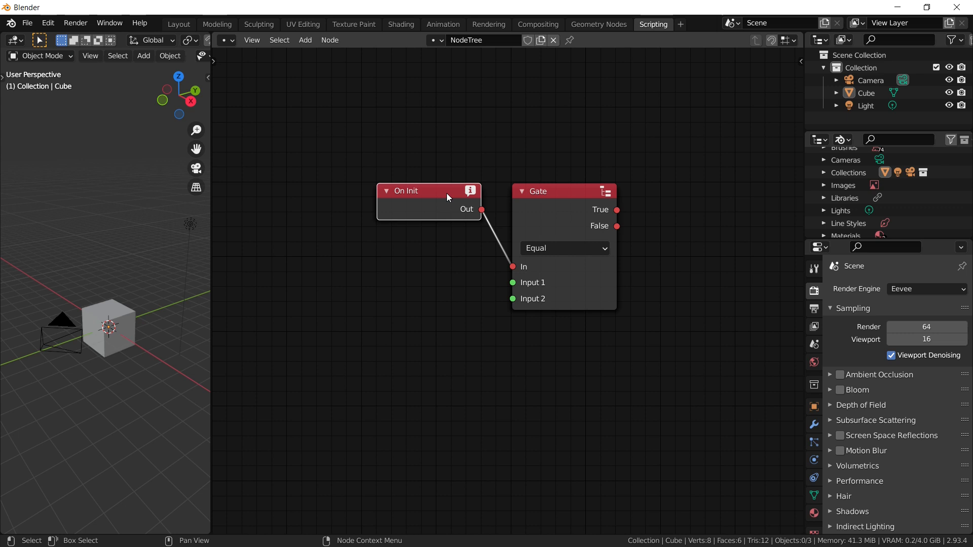
left_click_drag(538, 208, 541, 169)
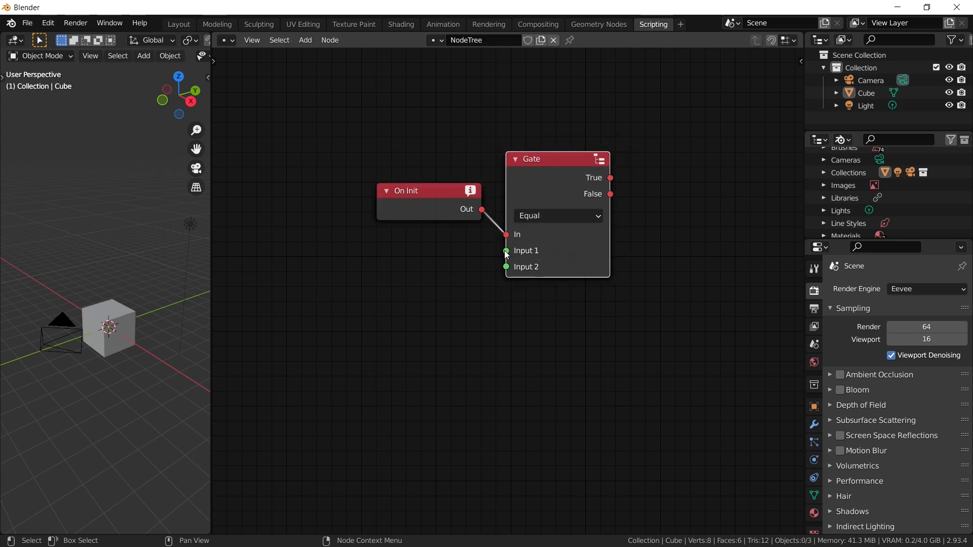
left_click_drag(507, 250, 406, 287)
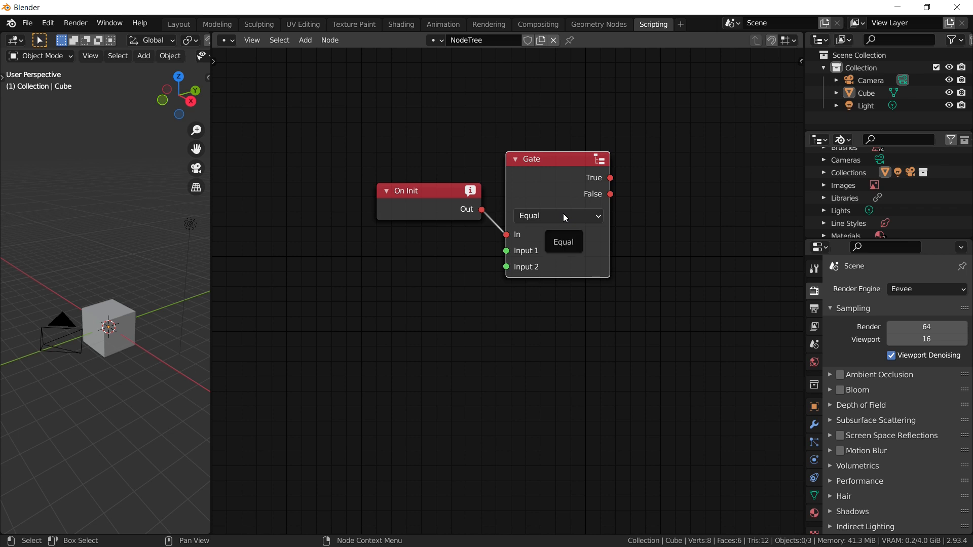
left_click_drag(611, 178, 723, 126)
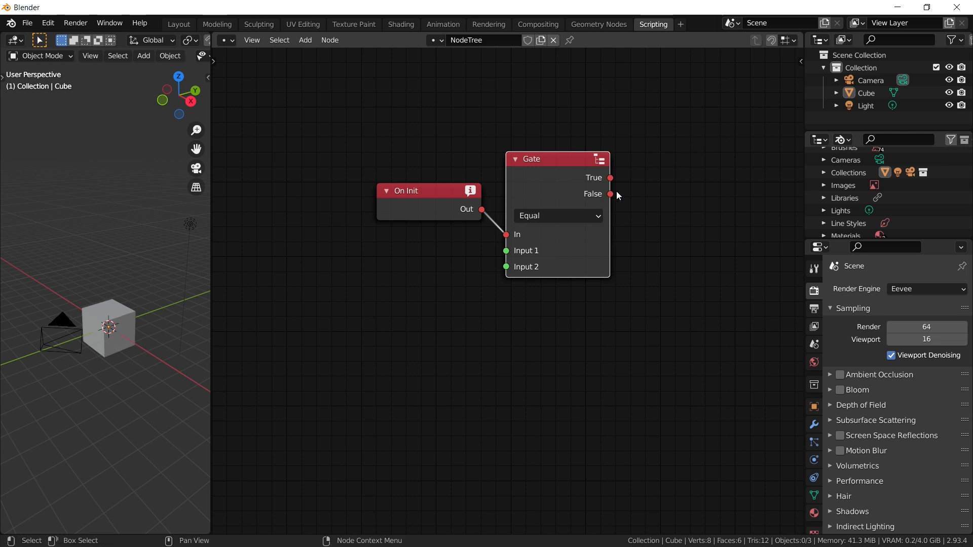
left_click_drag(610, 194, 684, 251)
left_click_drag(618, 173, 710, 95)
left_click_drag(611, 194, 657, 227)
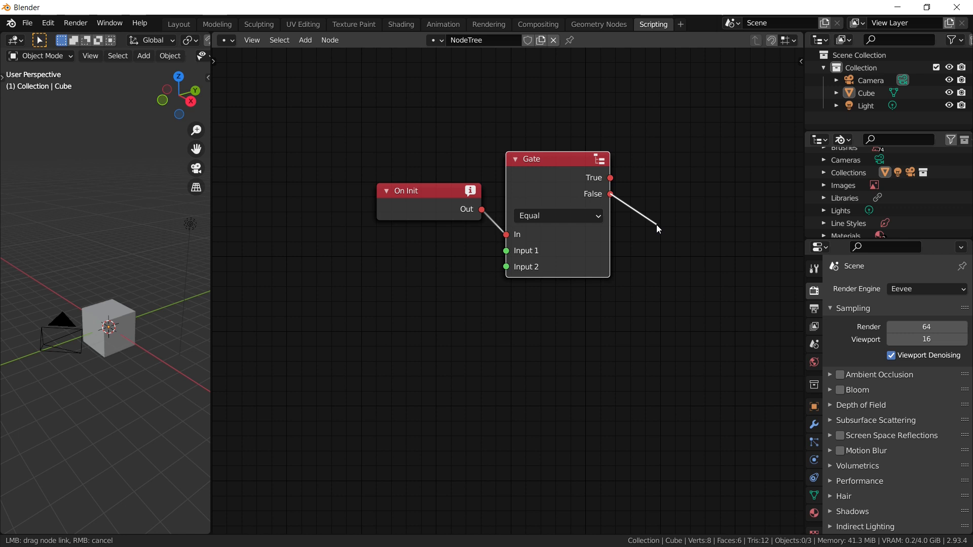
left_click_drag(657, 228, 657, 228)
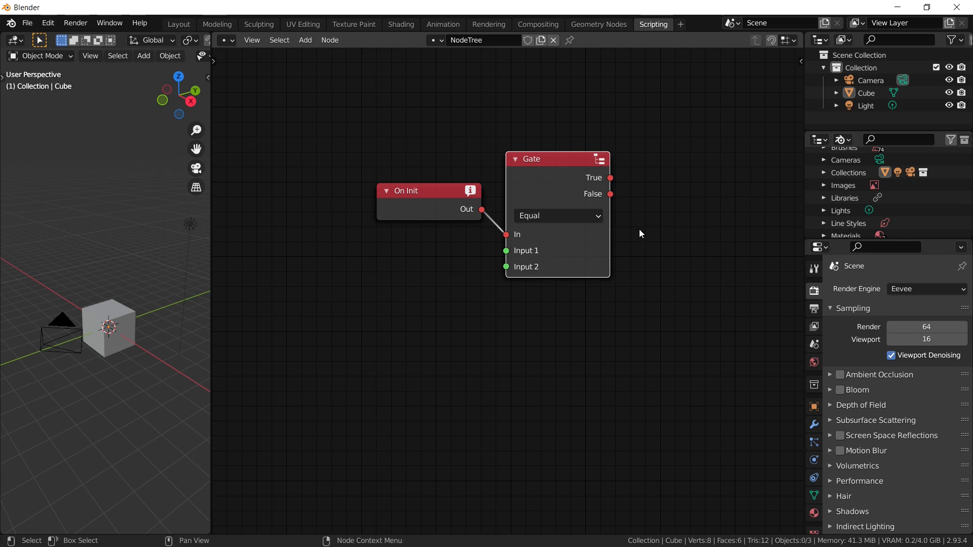
Try Greater Equal as the Gate node's comparison and settle on Greater
left_click(561, 218)
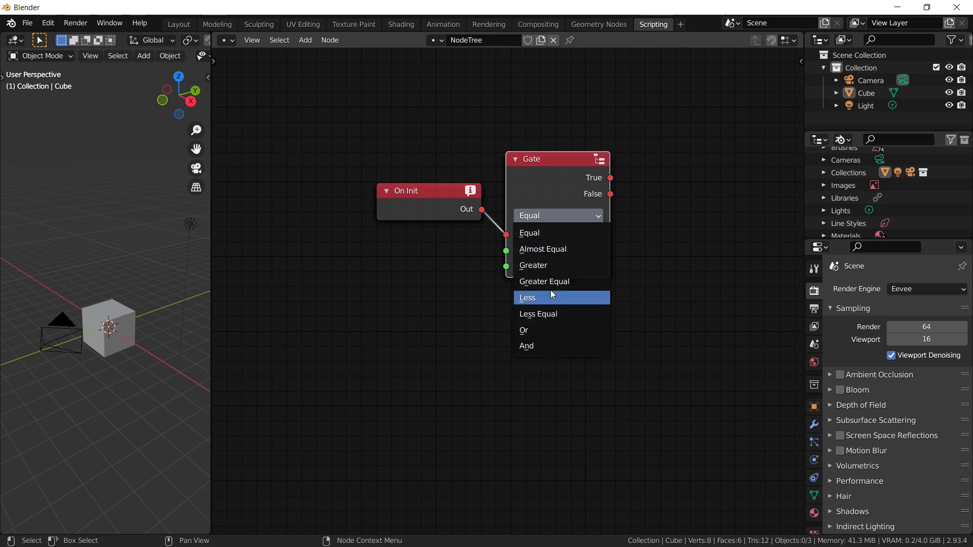
left_click(562, 284)
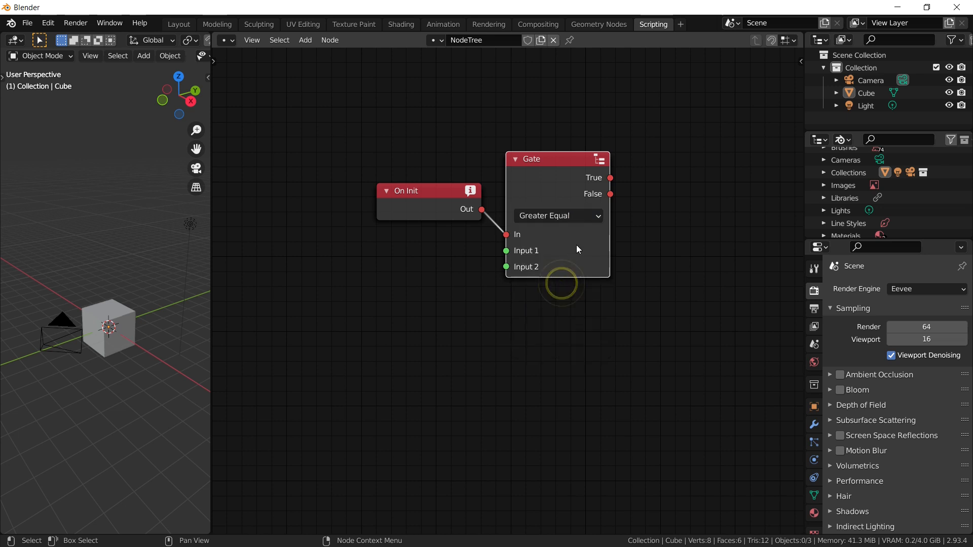
left_click(569, 215)
left_click(552, 266)
left_click_drag(562, 178, 564, 173)
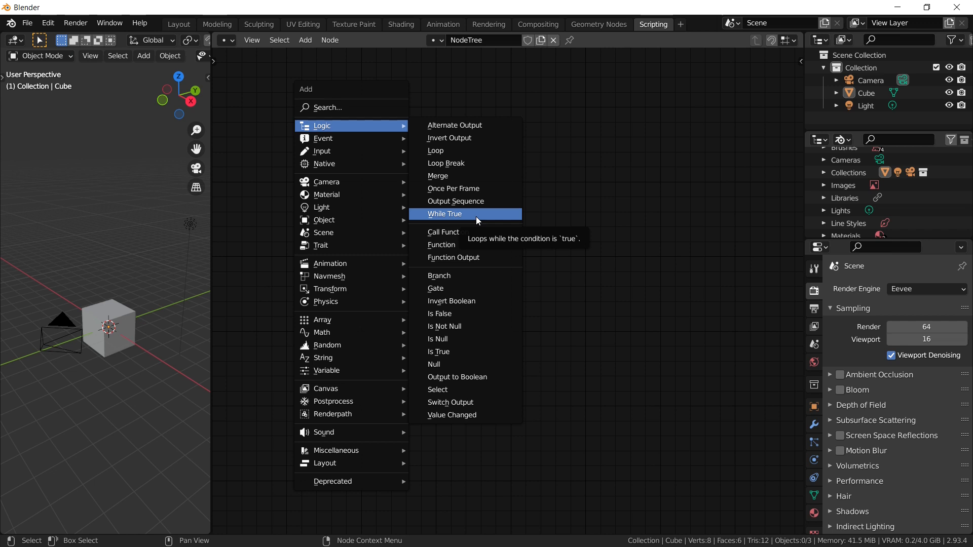
Add a Branch logic node and place it near the middle of the empty canvas
left_click(448, 278)
left_click(446, 194)
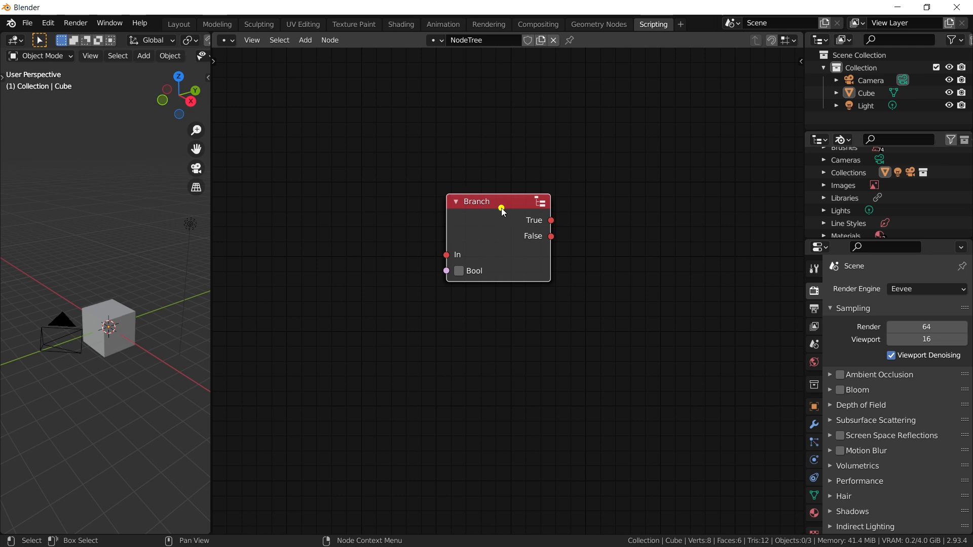
left_click_drag(503, 212, 494, 185)
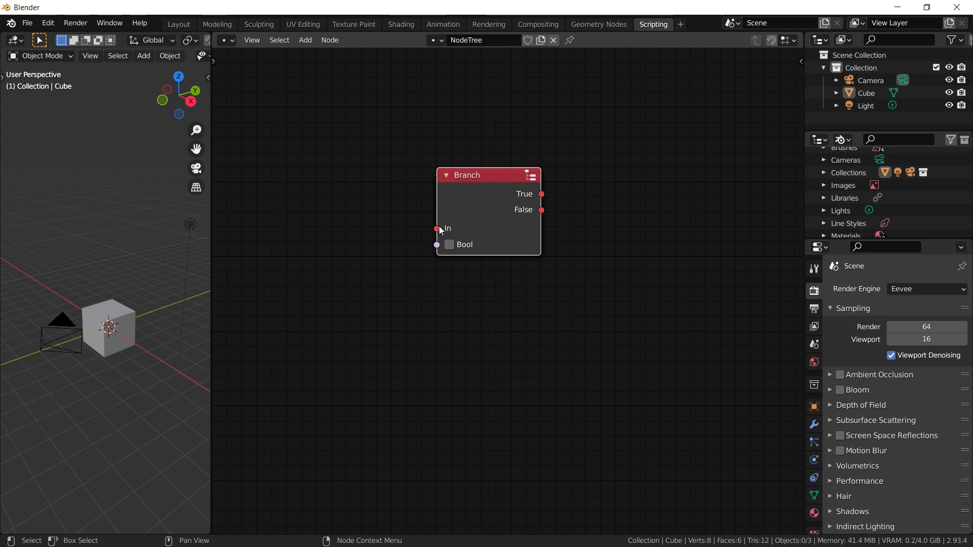
Add an On Update event node beside the Branch node and link its Out socket to the Branch's In socket
left_click_drag(438, 229, 359, 192)
key("shift+a")
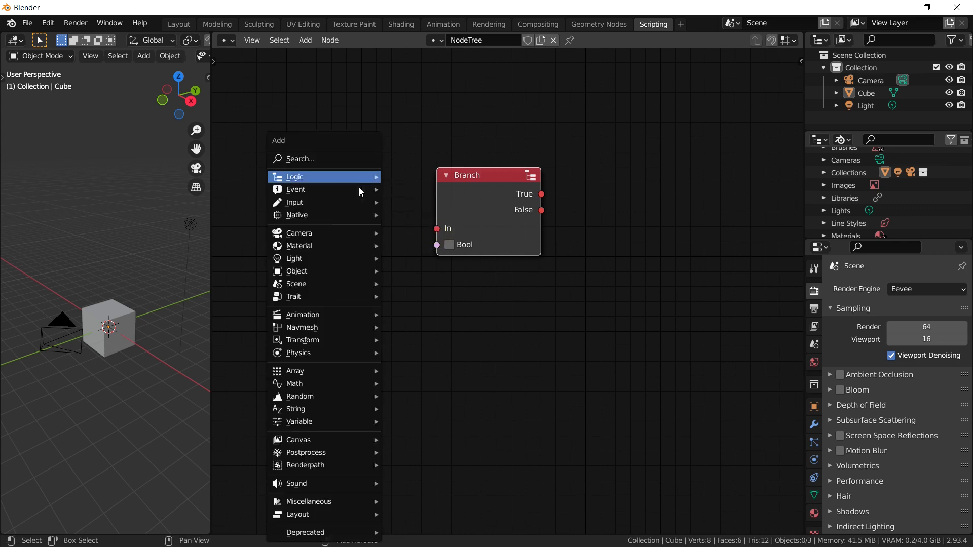
type("on u^")
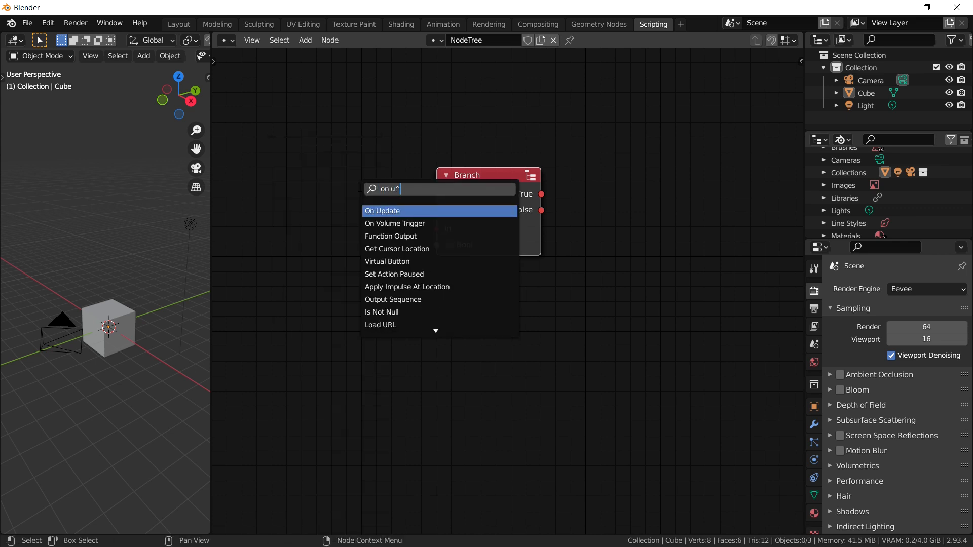
type("p")
left_click(397, 212)
left_click(279, 137)
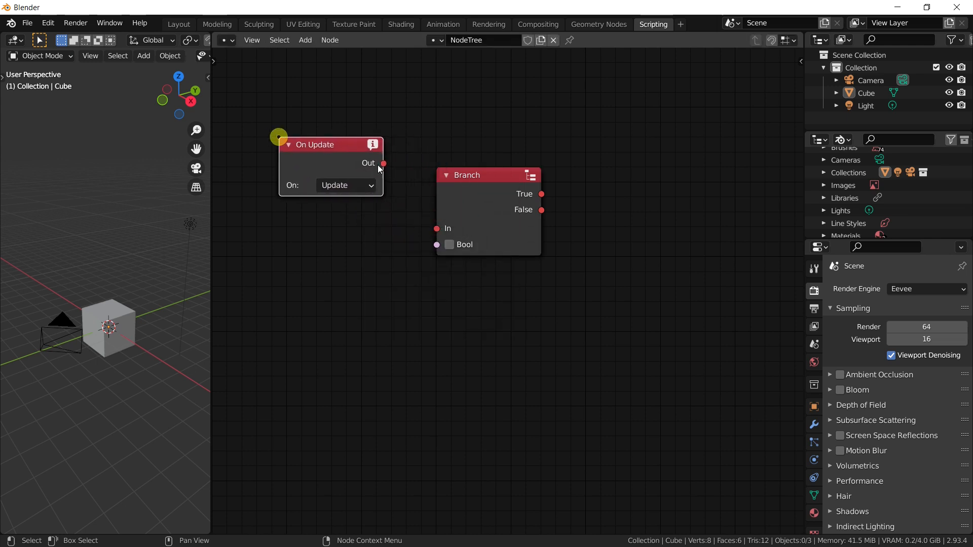
left_click_drag(384, 163, 478, 202)
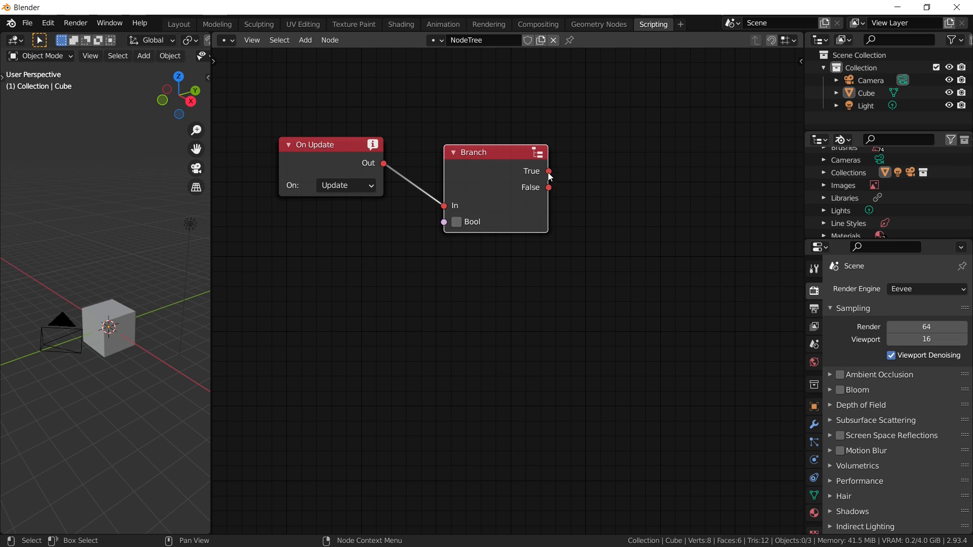
left_click_drag(549, 171, 603, 101)
left_click_drag(549, 188, 639, 248)
Add a Detect Mobile Browser node below On Update and link its Mobile output to the Branch's Bool input
middle_click_drag(385, 300, 469, 324)
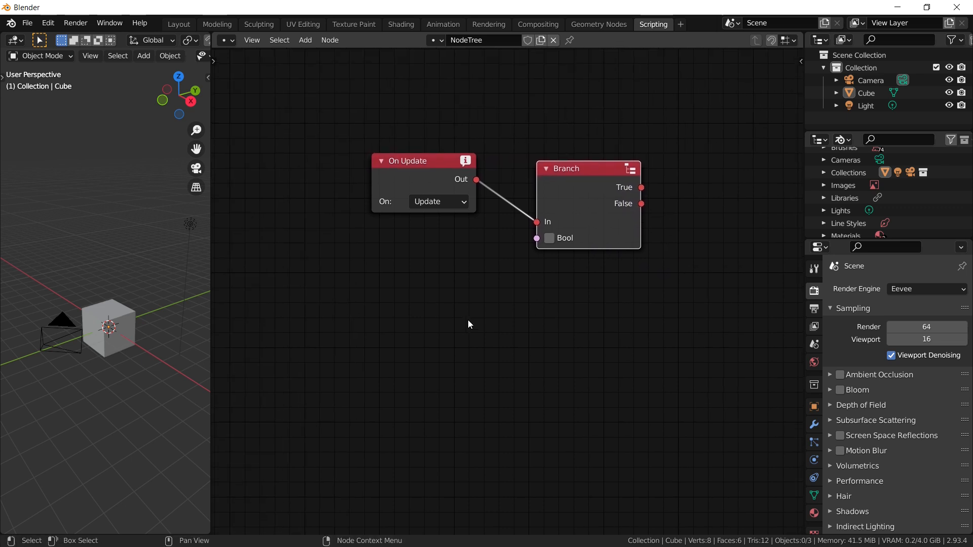
key("shift+a")
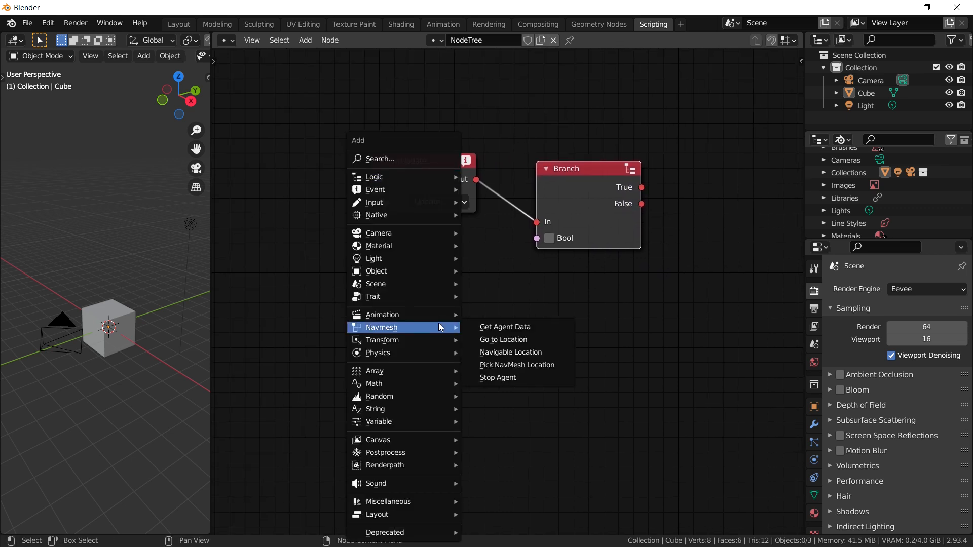
left_click(398, 158)
type("mobi")
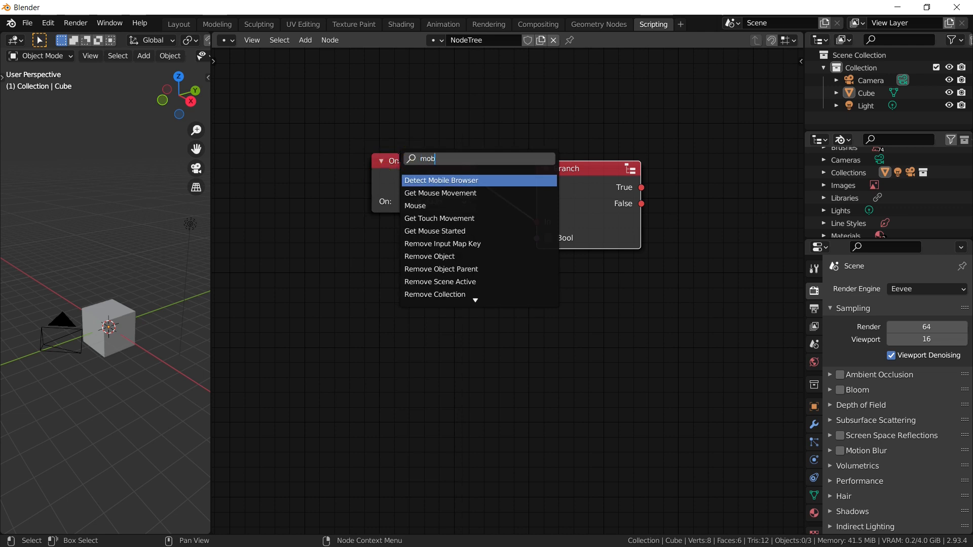
left_click(443, 181)
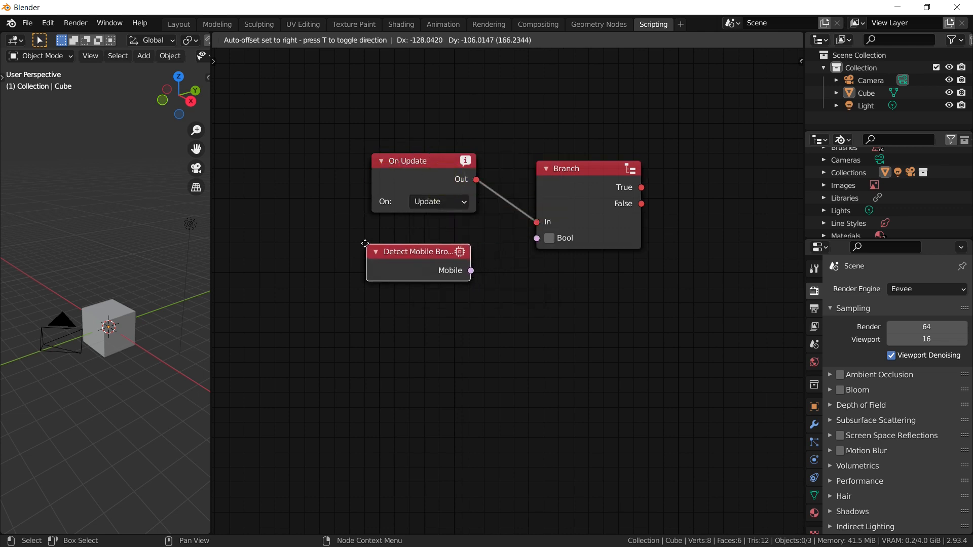
left_click(362, 244)
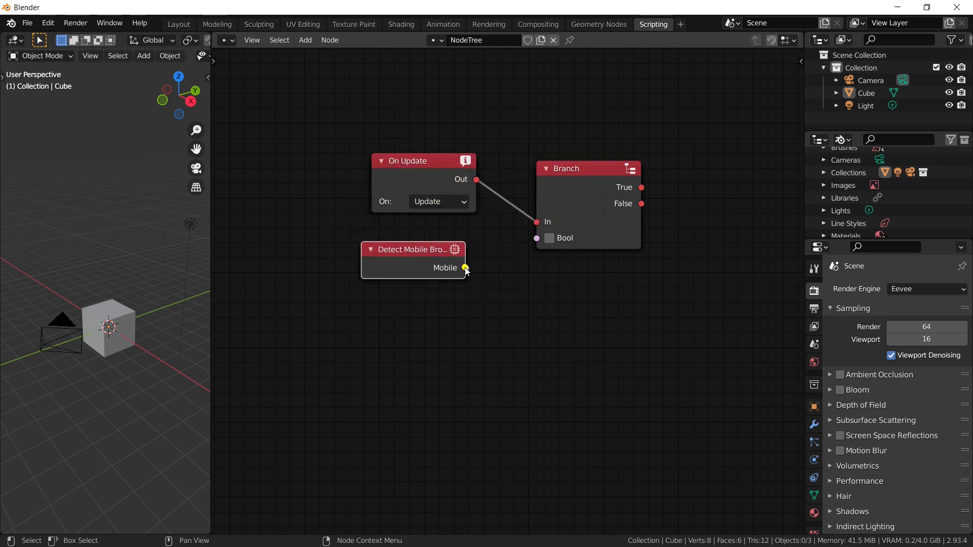
left_click_drag(466, 268, 537, 238)
Tidy the layout by moving the Detect Mobile Browser, On Update and Branch nodes closer into alignment
left_click_drag(442, 253, 452, 243)
mouse_move(427, 177)
left_mouse_down()
mouse_move(429, 154)
mouse_move(425, 172)
left_mouse_up()
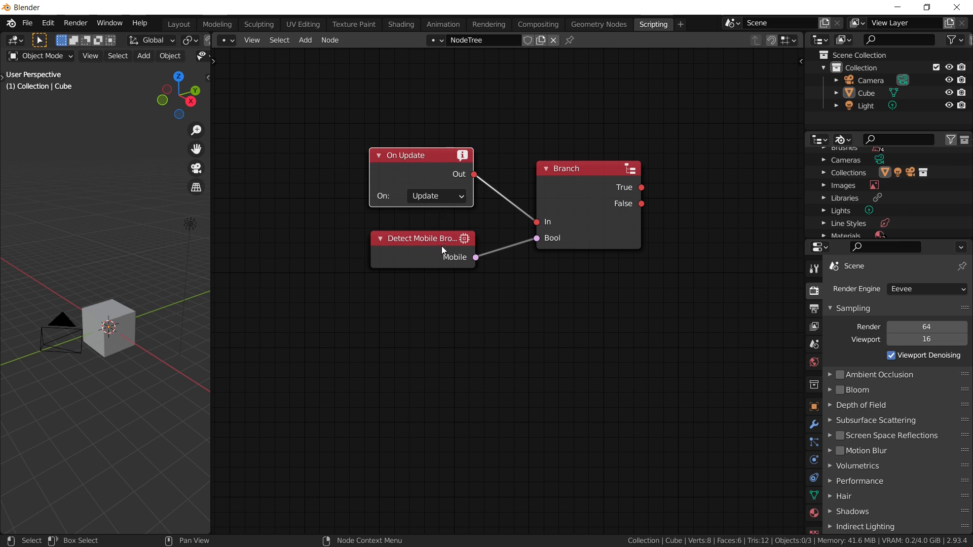
left_click_drag(442, 246, 437, 239)
left_click_drag(597, 196, 727, 147)
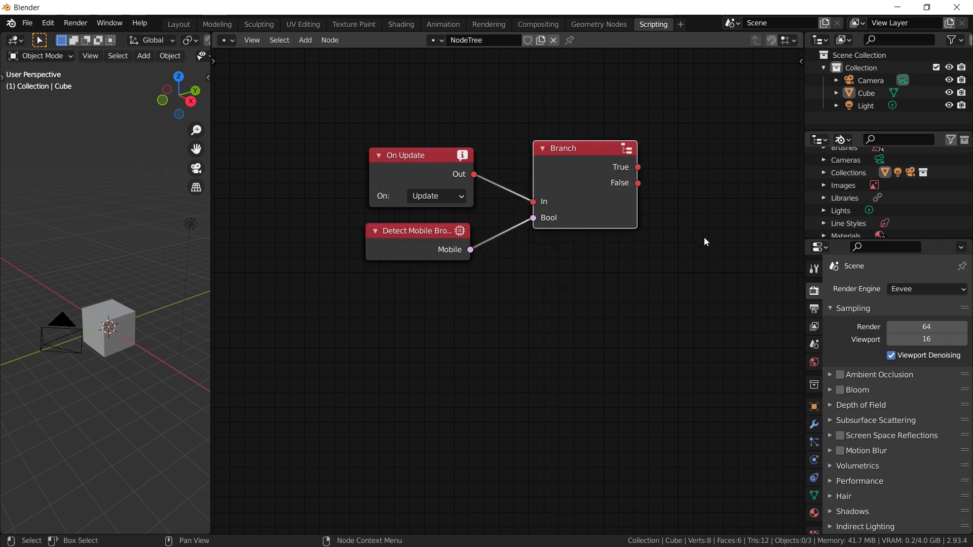
middle_click_drag(704, 237, 666, 286)
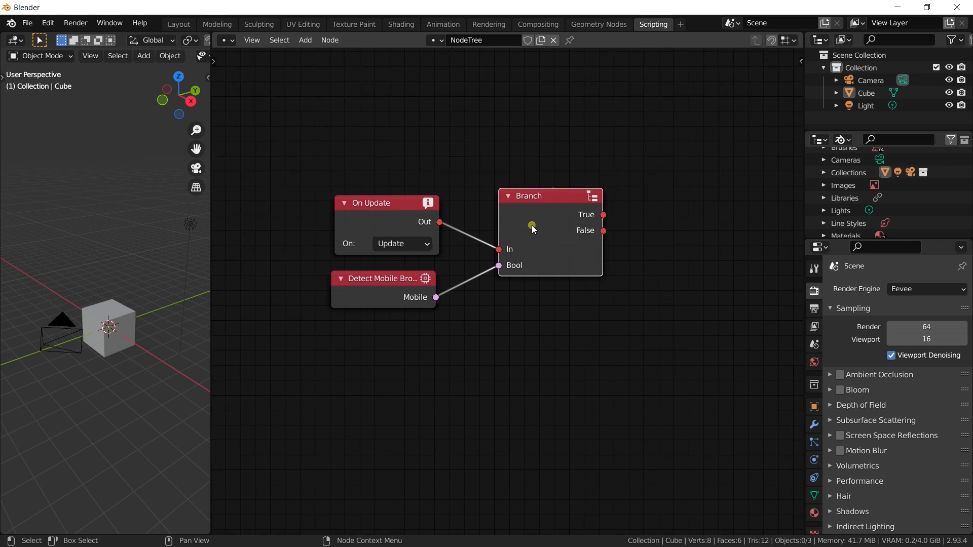
left_click_drag(533, 226, 530, 233)
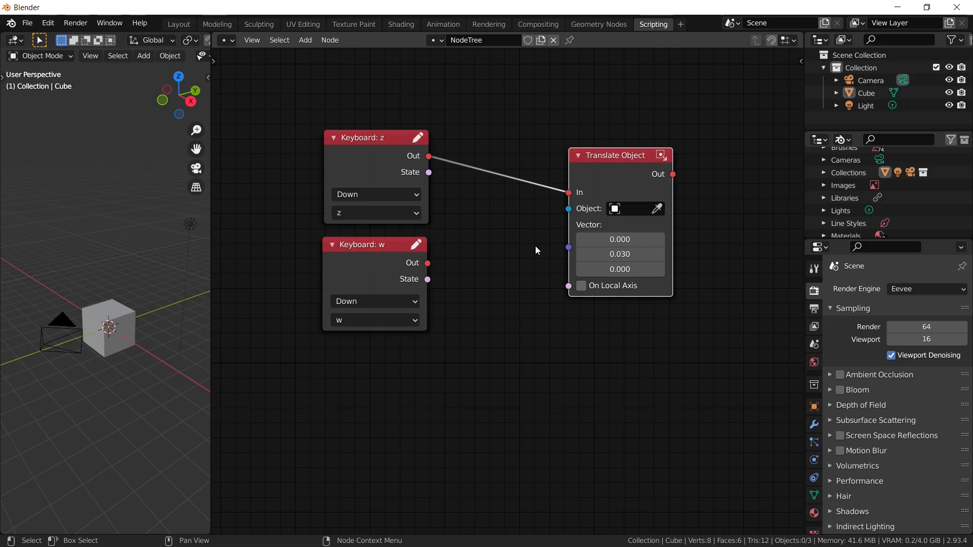
Align the Keyboard: w node closely under Keyboard: z and raise the Translate Object node slightly
middle_click_drag(536, 247, 535, 261)
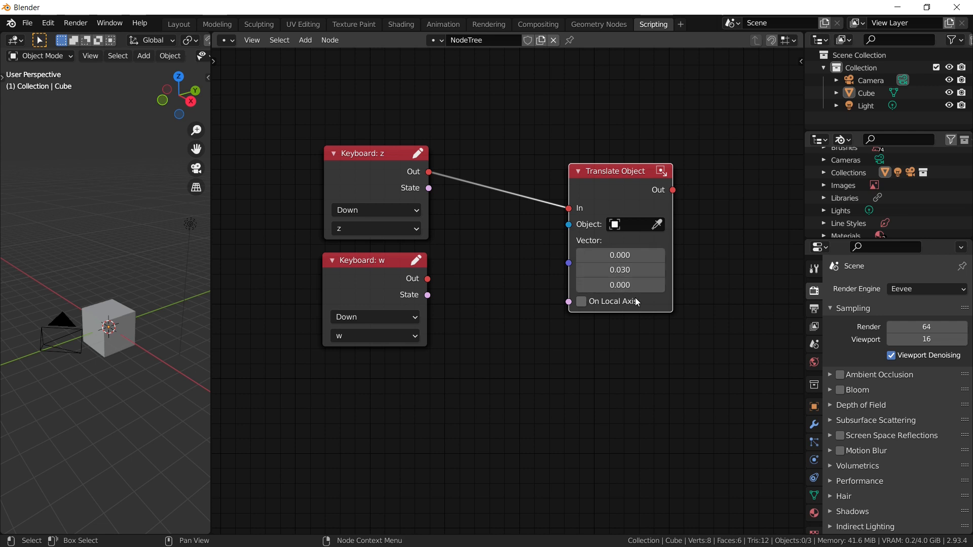
left_click_drag(390, 282, 389, 280)
left_click_drag(618, 188, 615, 193)
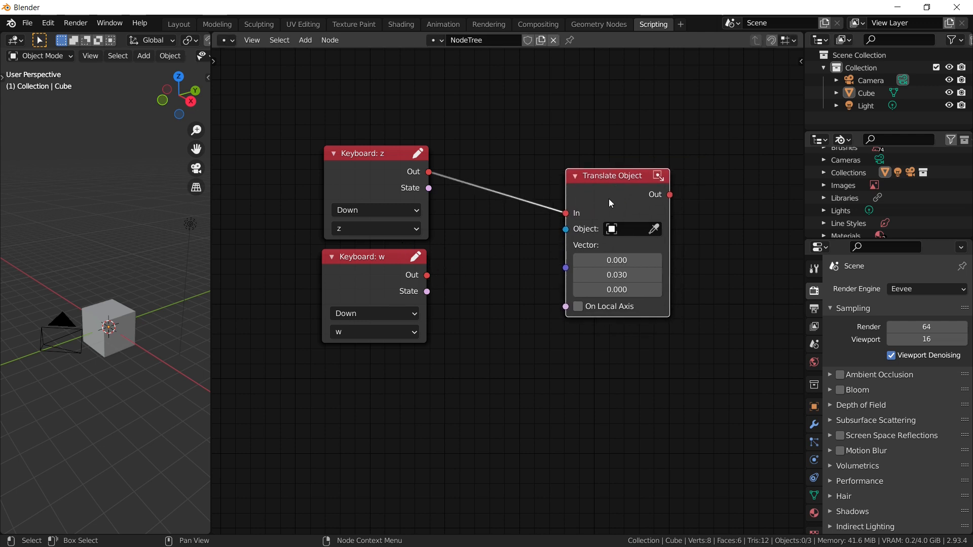
left_click_drag(610, 199, 620, 167)
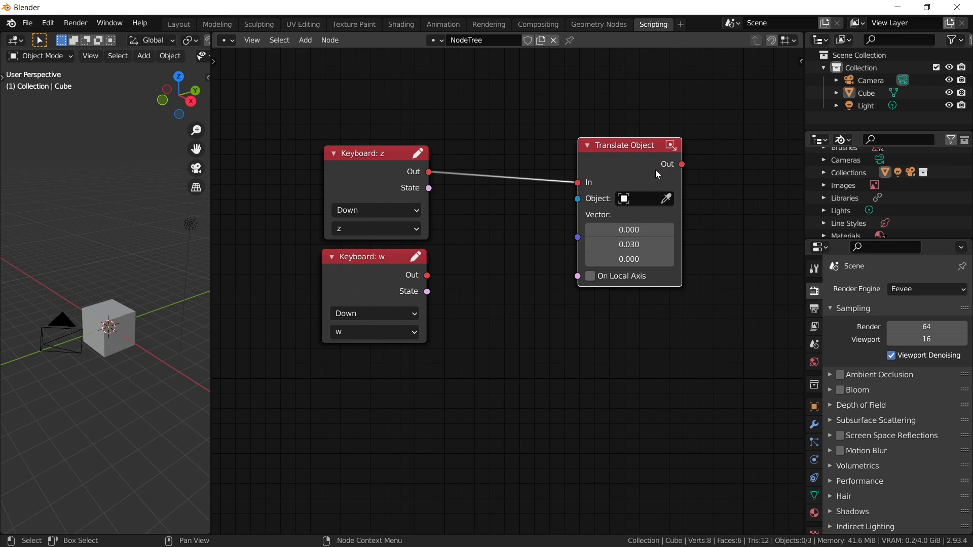
Link the Keyboard: w node's Out socket to Translate Object's In socket and add a Merge node in the empty space below
left_click_drag(427, 275, 587, 187)
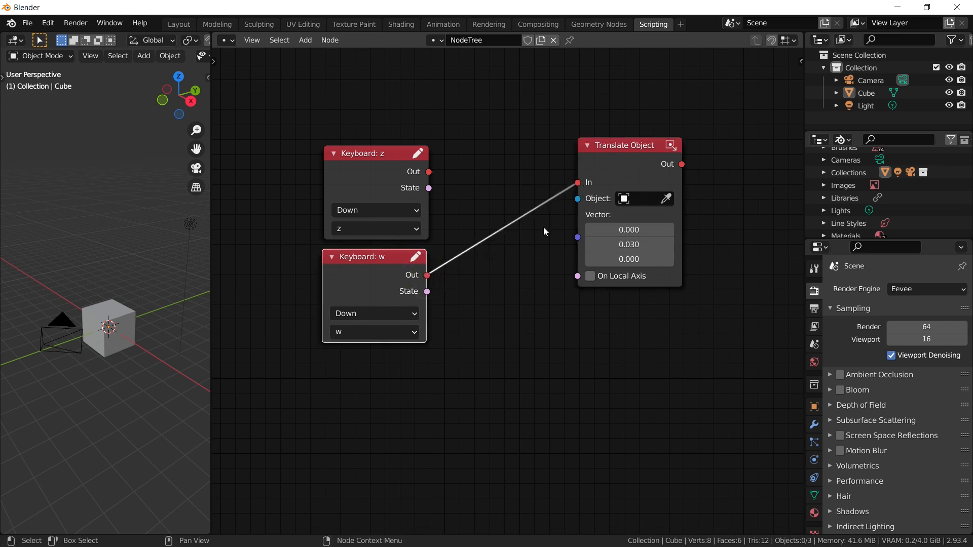
key("shift+a")
mouse_move(504, 177)
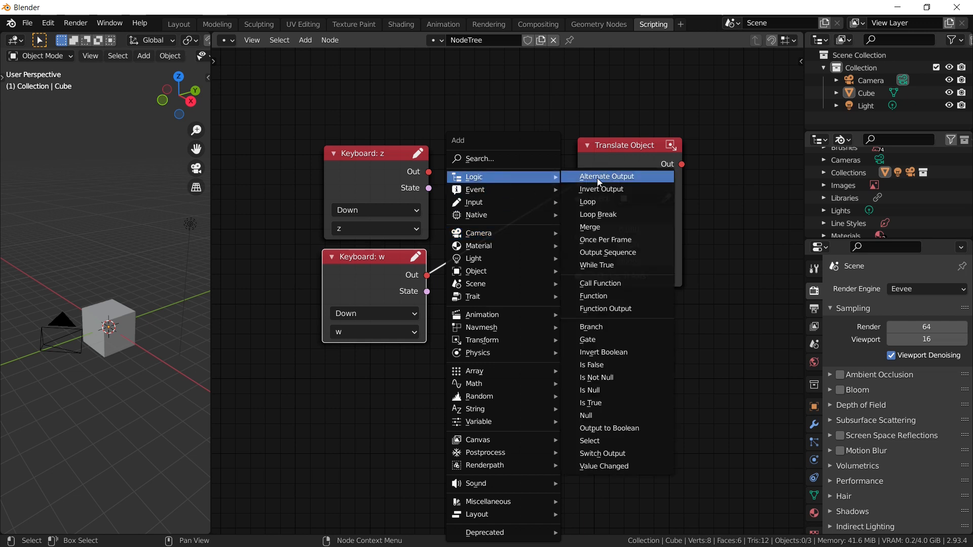
left_click(601, 228)
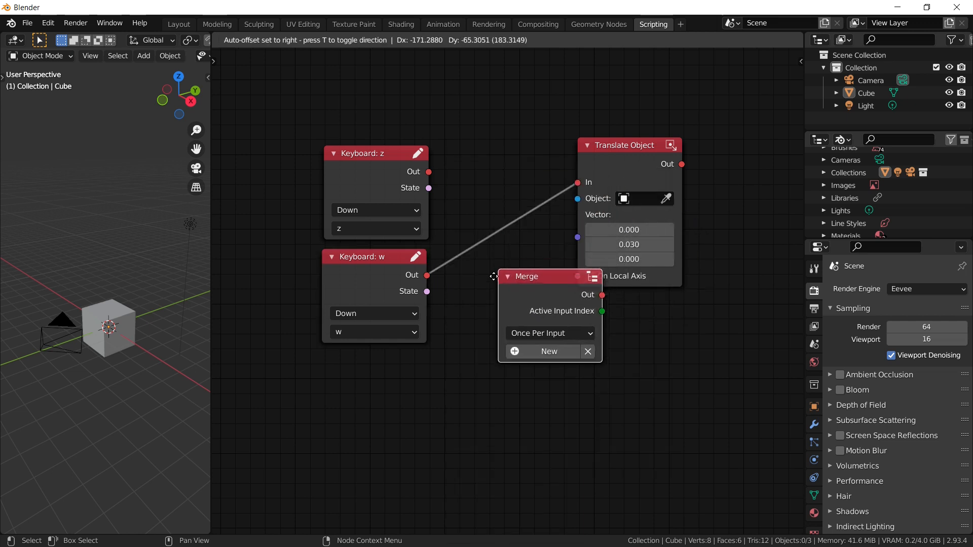
left_click(477, 300)
middle_click_drag(637, 393, 664, 205)
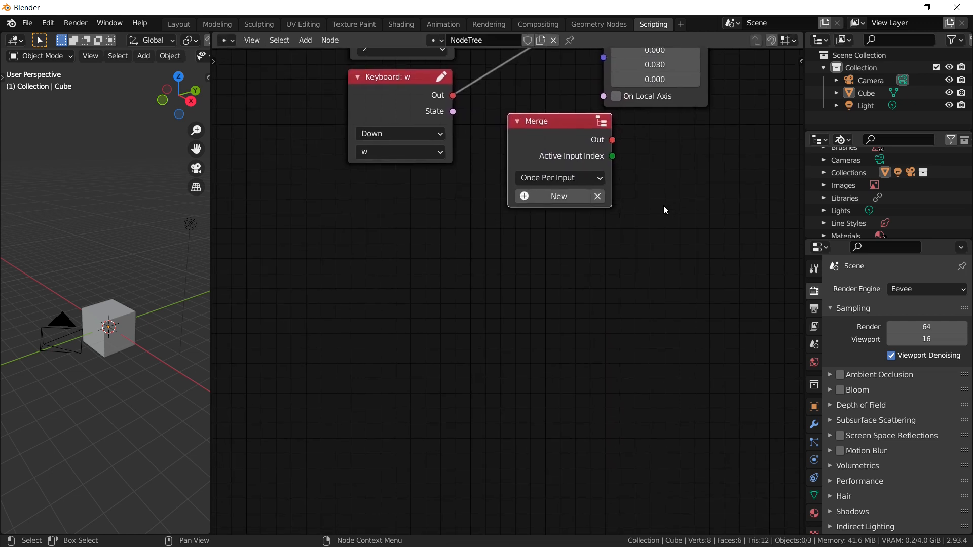
left_click_drag(562, 139, 545, 293)
middle_click_drag(620, 316, 625, 221)
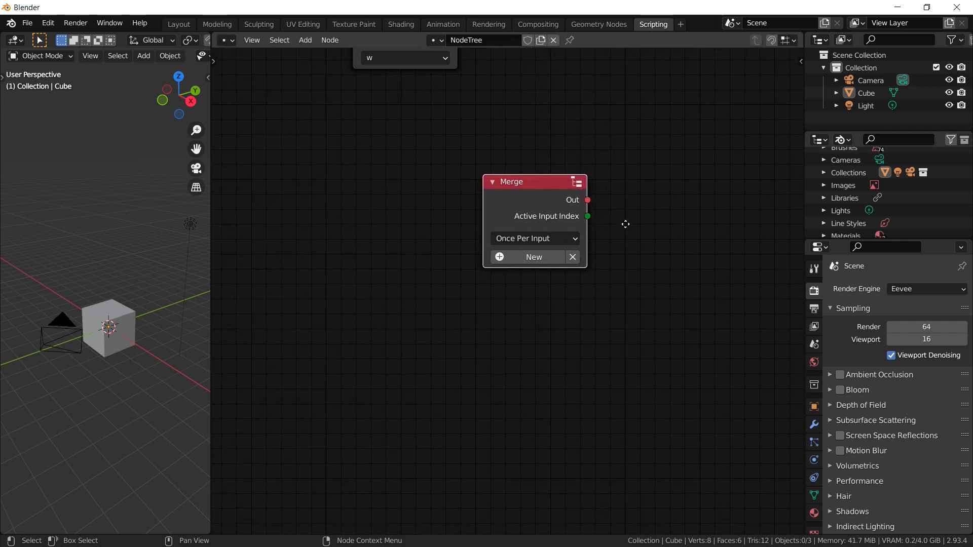
Add two inputs to the Merge node
left_click(541, 258)
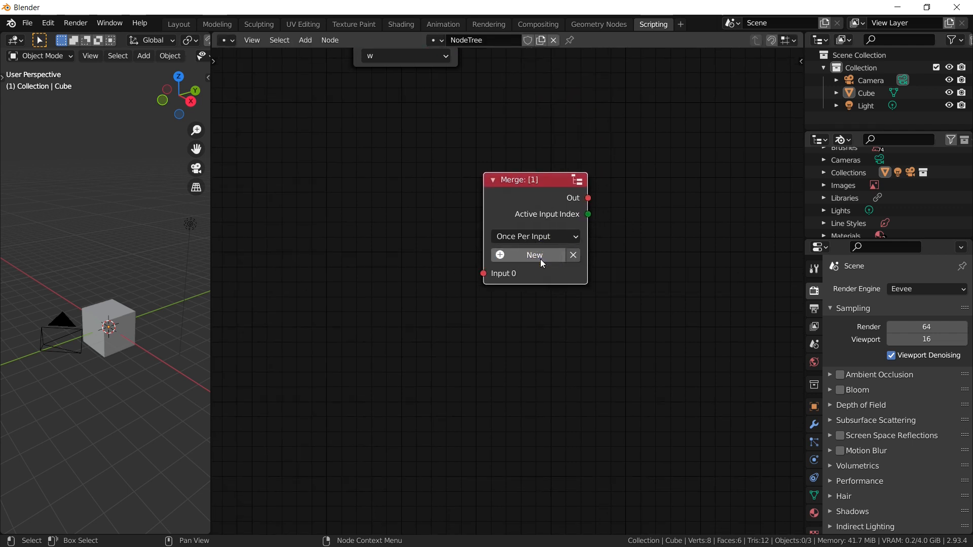
left_click(541, 257)
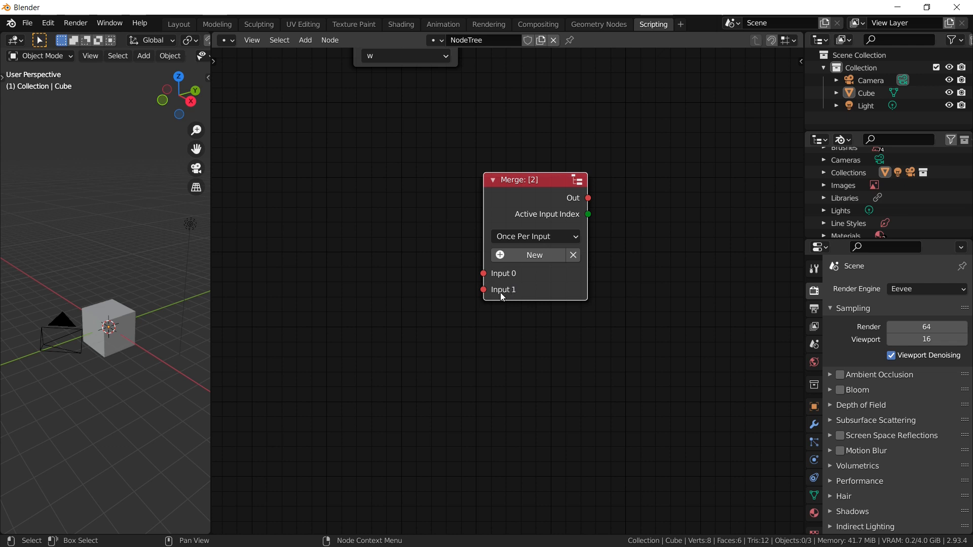
middle_click_drag(612, 212, 578, 234)
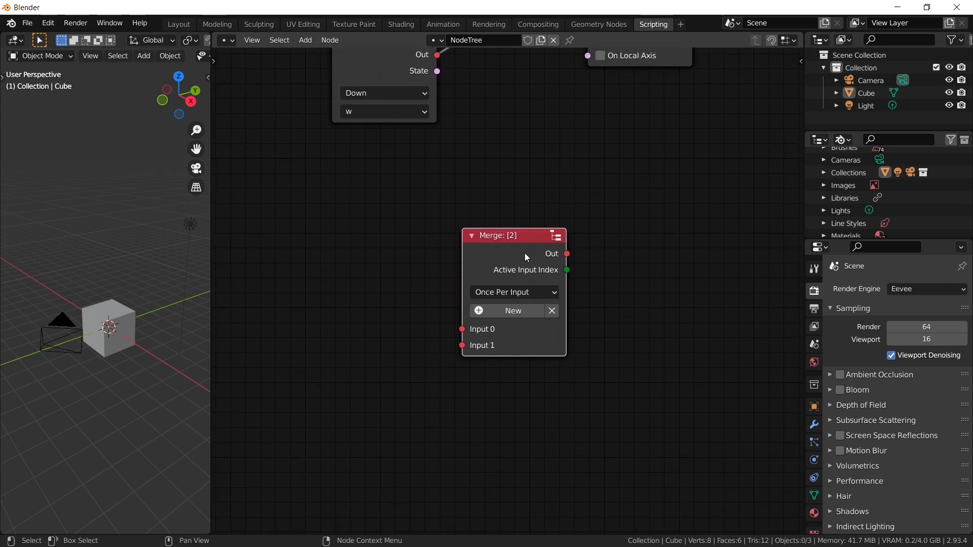
Set the Merge node's execution mode to Once Per Frame
left_click(527, 290)
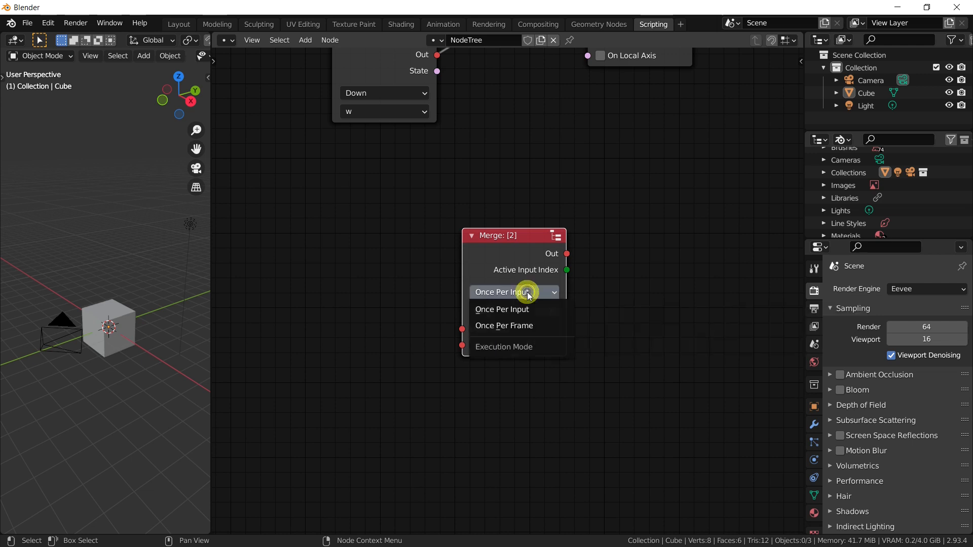
left_click(526, 326)
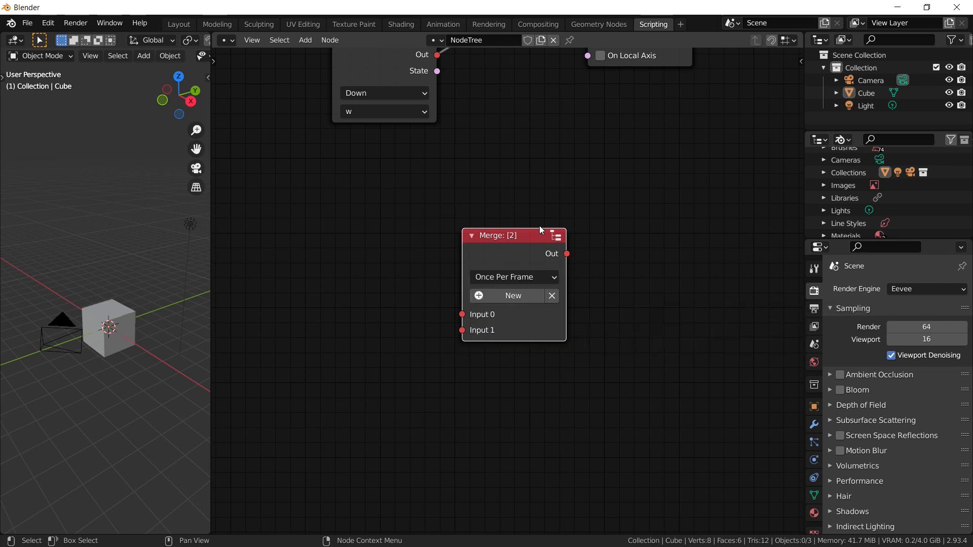
middle_click_drag(554, 175, 563, 330)
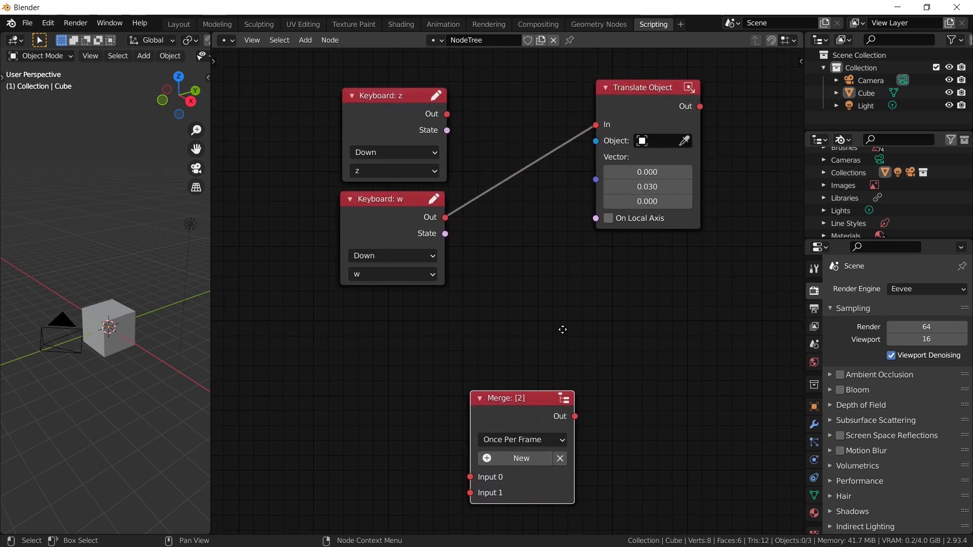
middle_click_drag(562, 330, 556, 332)
Move the Translate Object node farther from the keyboard nodes and set the Merge node's execution mode to Once Per Input
left_click_drag(644, 109, 676, 118)
middle_click_drag(617, 295, 622, 191)
left_click(531, 337)
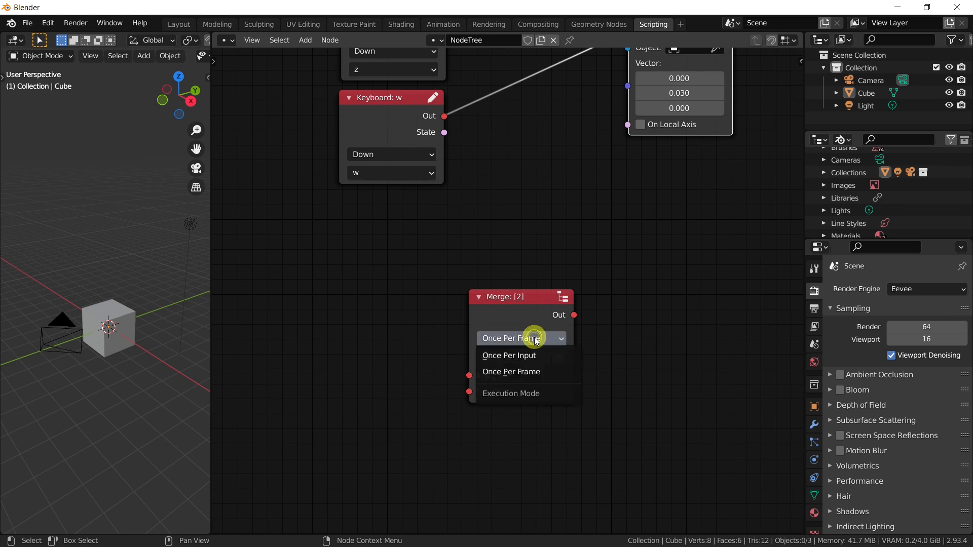
left_click(539, 354)
Insert Merge into the link to Translate Object, with Keyboard: w feeding Input 1 and Keyboard: z feeding Input 0
left_click_drag(531, 318, 565, 72)
middle_click_drag(589, 190, 591, 352)
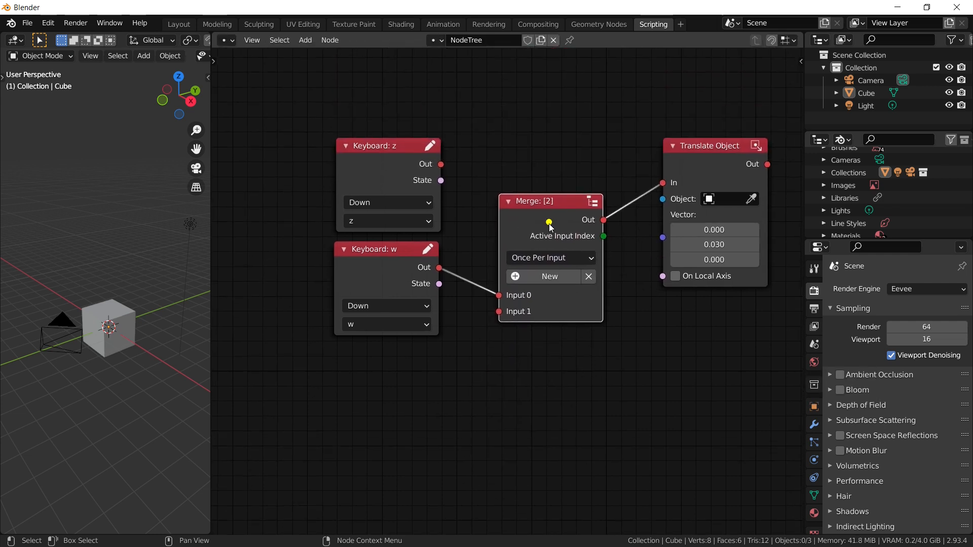
left_click_drag(550, 219, 563, 141)
left_click_drag(513, 213, 514, 228)
left_click_drag(441, 164, 515, 212)
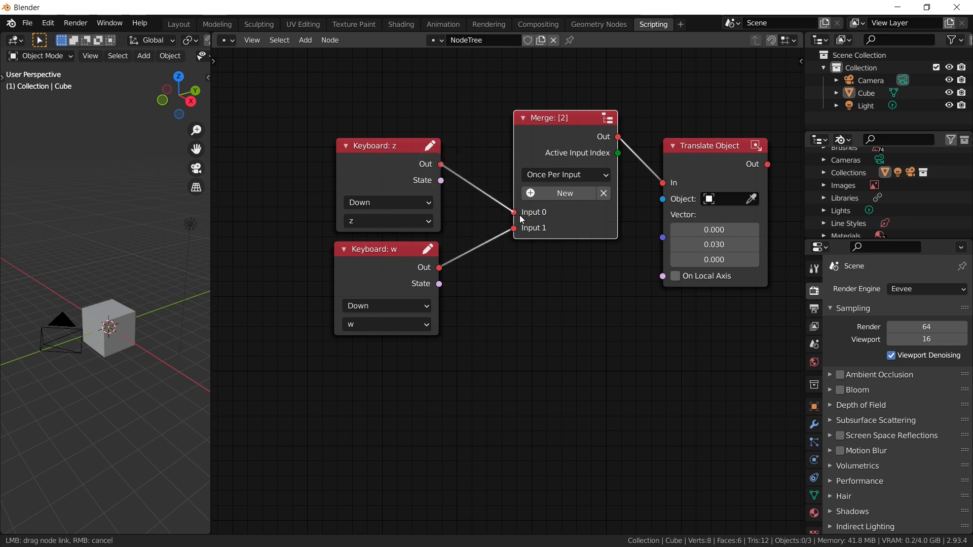
Tidy the layout by placing Merge closer to the keyboard nodes and raising the Translate Object and Keyboard: z nodes
left_click_drag(583, 115, 554, 137)
left_click_drag(697, 160, 689, 124)
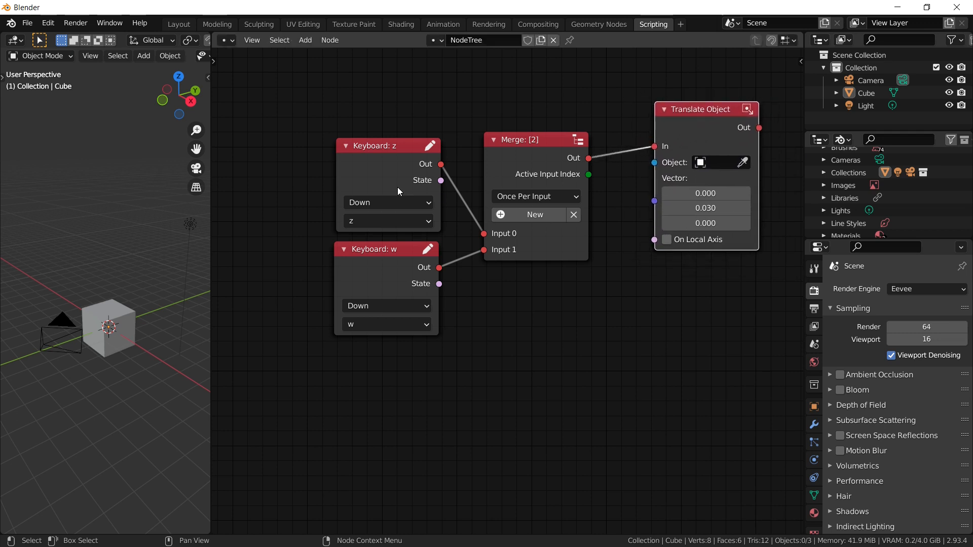
left_click_drag(399, 167, 400, 142)
left_click_drag(689, 124, 696, 114)
middle_click_drag(598, 233, 602, 176)
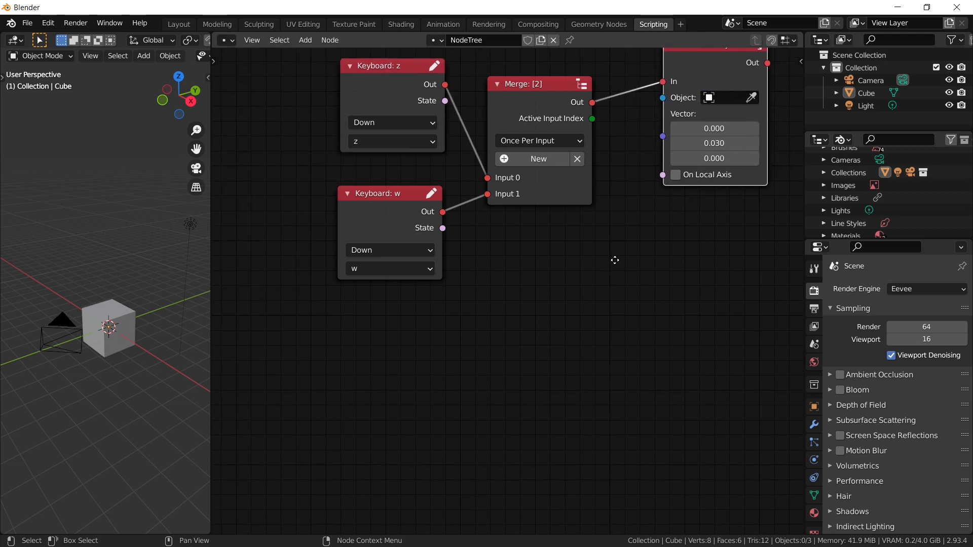
Delete the Merge node and place a duplicate of the Translate Object node below the original
left_click(549, 90)
key("x")
left_click(687, 64)
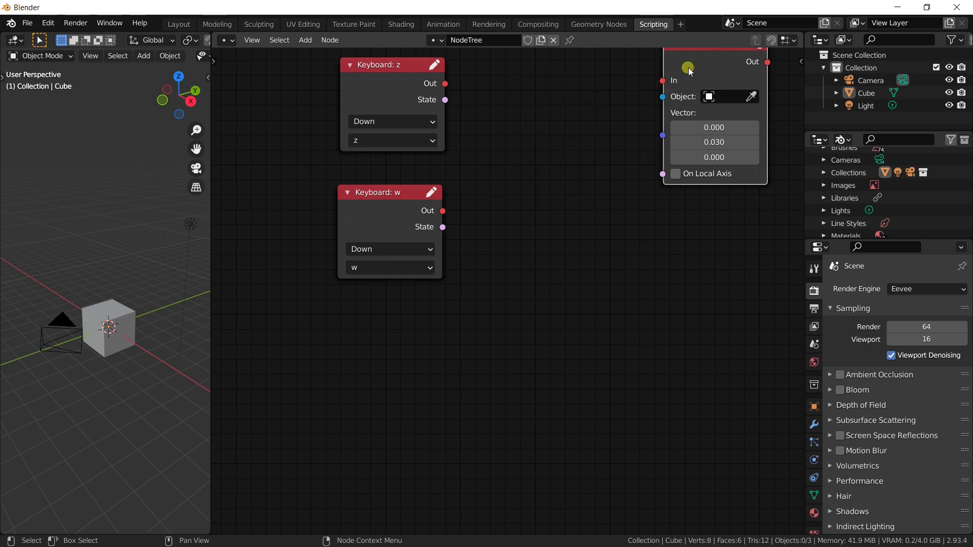
key("shift+d")
left_click(689, 232)
middle_click_drag(558, 202, 525, 250)
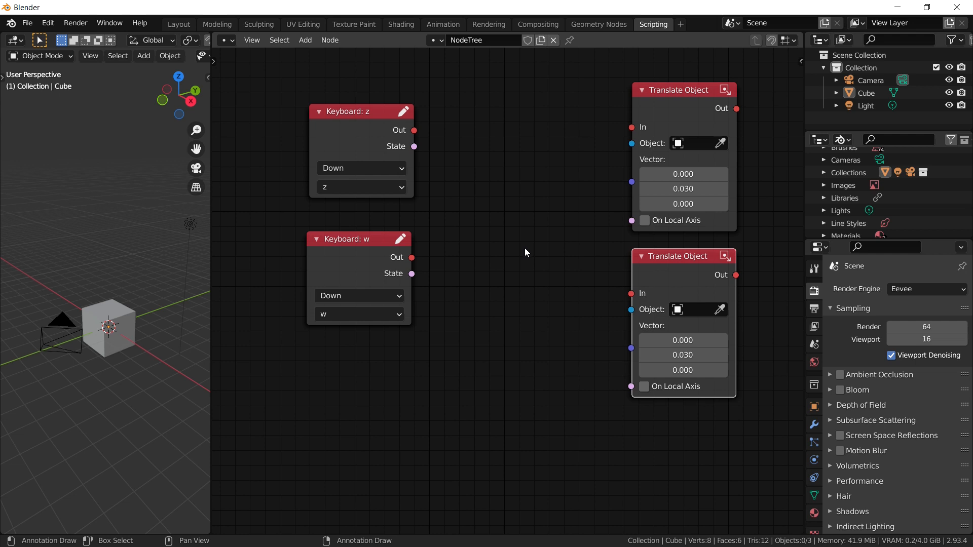
scroll(525, 248, "down", 1)
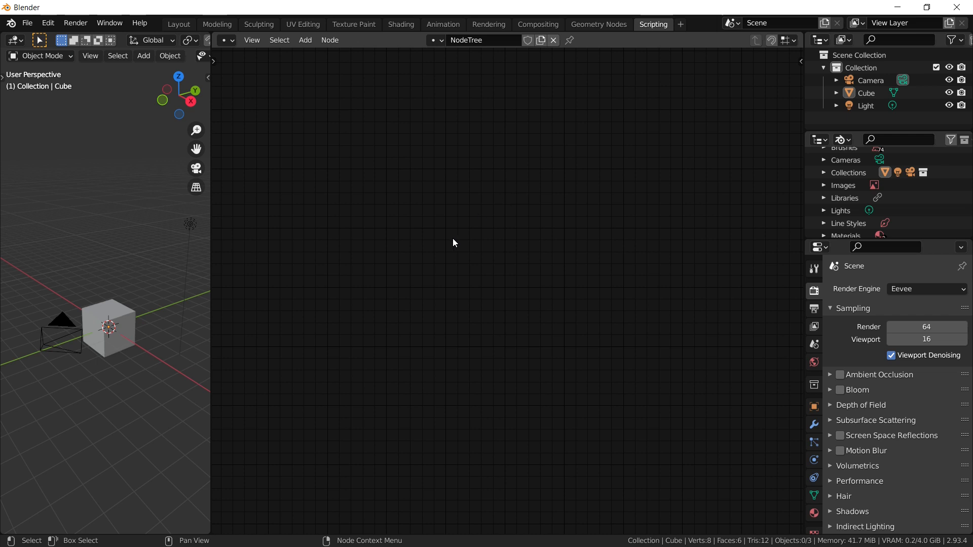
Add a Once Per Frame logic node to the empty node tree
key("shift+a")
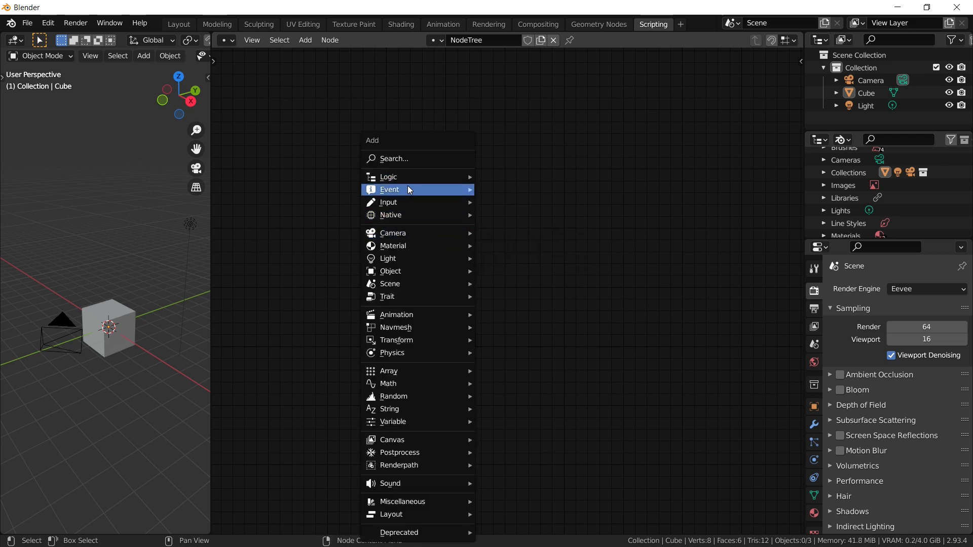
mouse_move(406, 174)
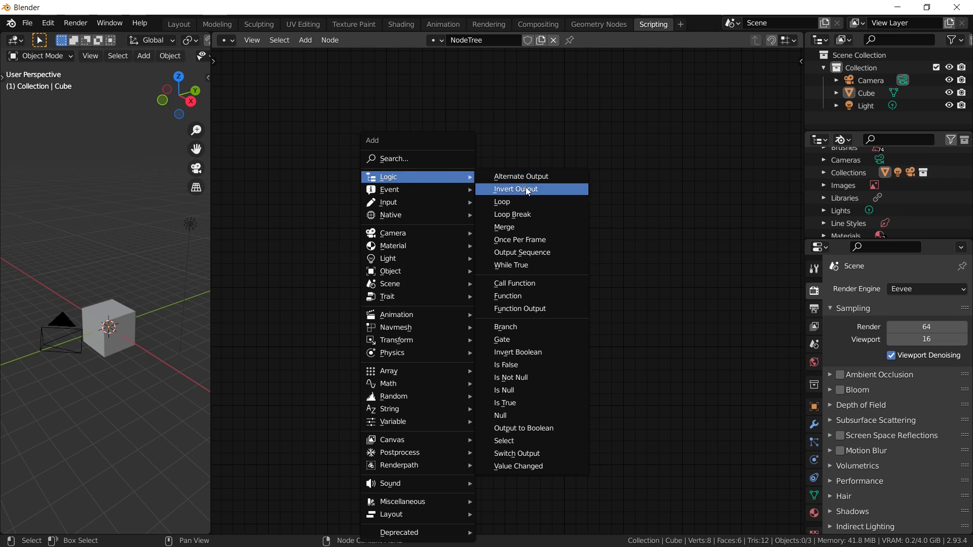
left_click(527, 240)
left_click(446, 226)
scroll(479, 248, "up", 3)
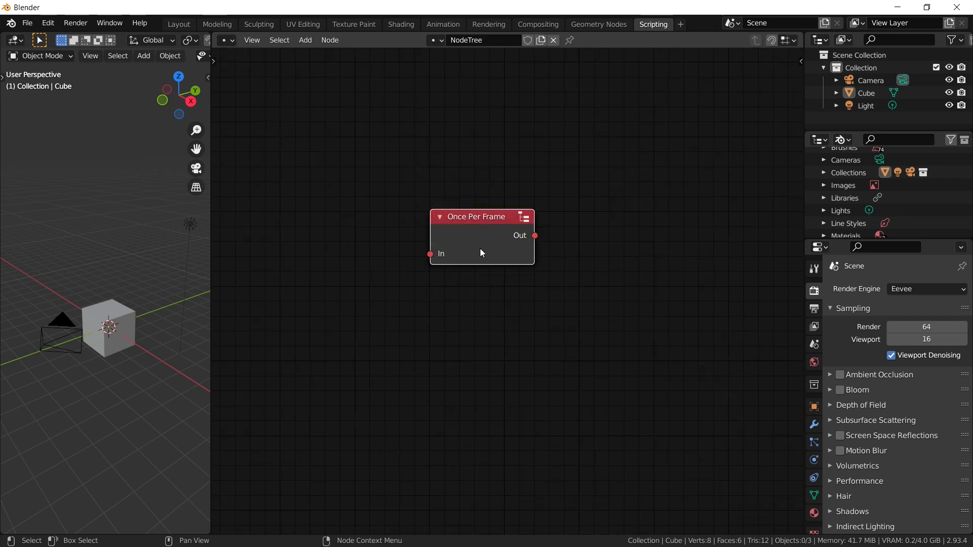
middle_click_drag(480, 248, 510, 246)
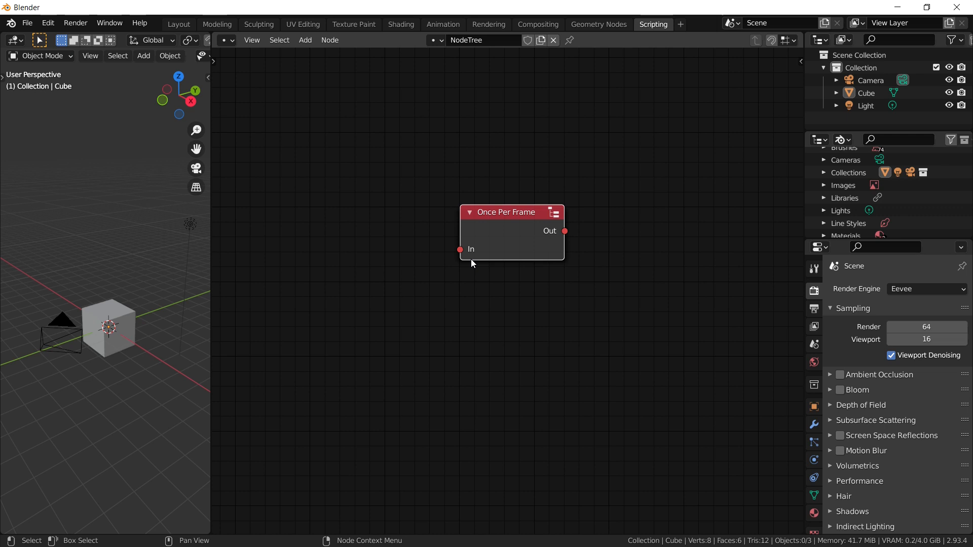
scroll(542, 236, "up", 6)
middle_click_drag(541, 236, 527, 271)
scroll(524, 302, "down", 5)
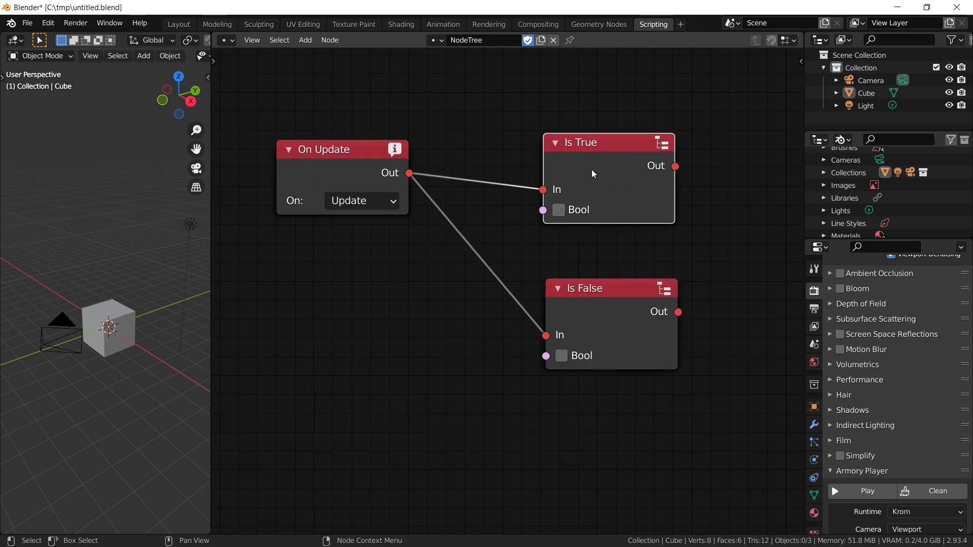
Move the Is True and Is False nodes closer together
left_click_drag(588, 142, 600, 158)
middle_click_drag(626, 225, 631, 150)
mouse_move(606, 233)
left_mouse_down()
mouse_move(635, 212)
mouse_move(612, 225)
left_mouse_up()
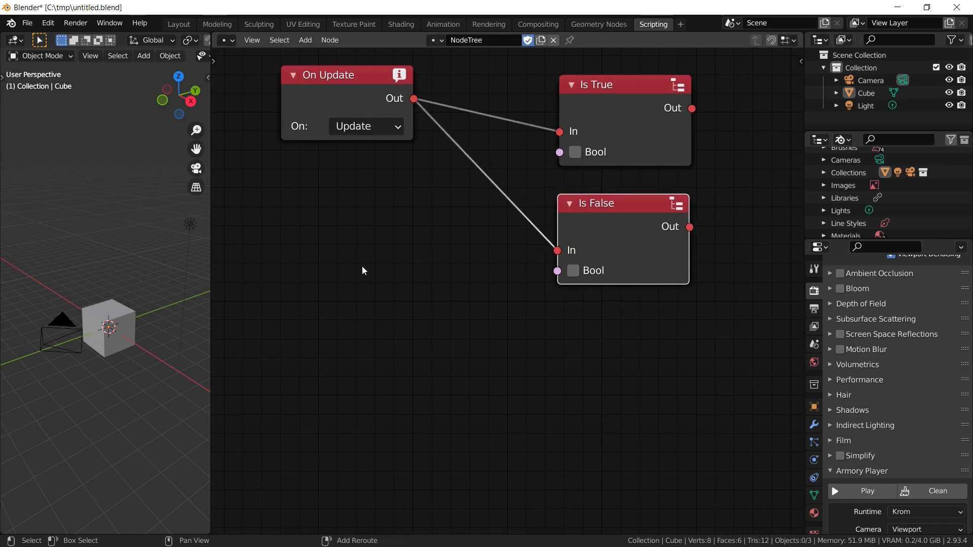
Add a Get Canvas Checkbox node below On Update and link its Is Checked output to Is True's Bool input
key("shift+a")
mouse_move(321, 374)
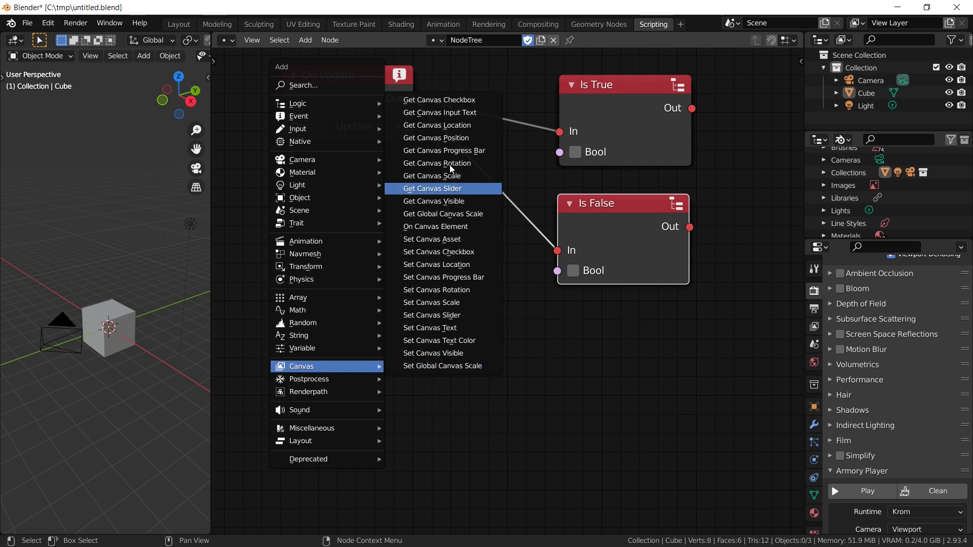
left_click(461, 102)
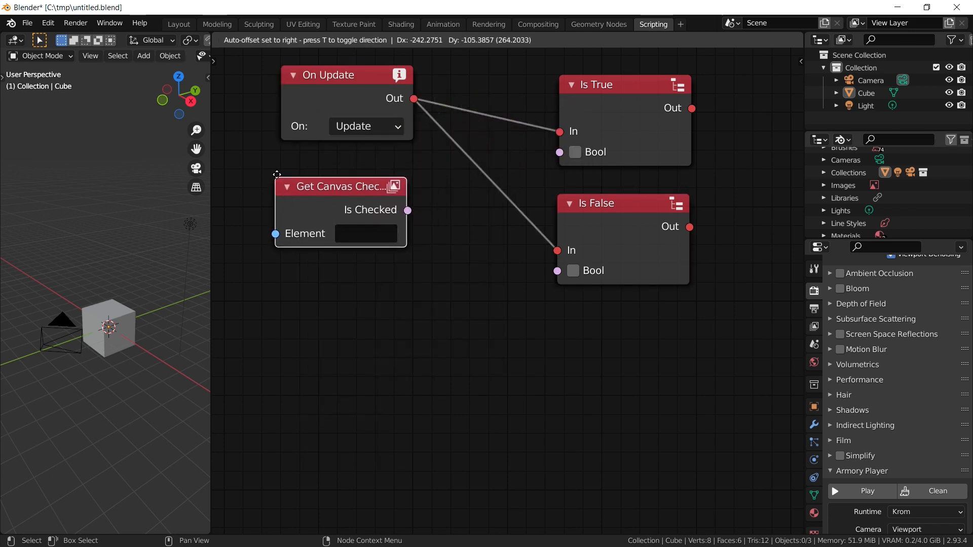
left_click(277, 173)
left_click_drag(410, 207, 560, 152)
middle_click_drag(568, 171, 545, 217)
mouse_move(582, 146)
left_mouse_down()
mouse_move(607, 148)
mouse_move(590, 143)
left_mouse_up()
left_click_drag(673, 153, 771, 142)
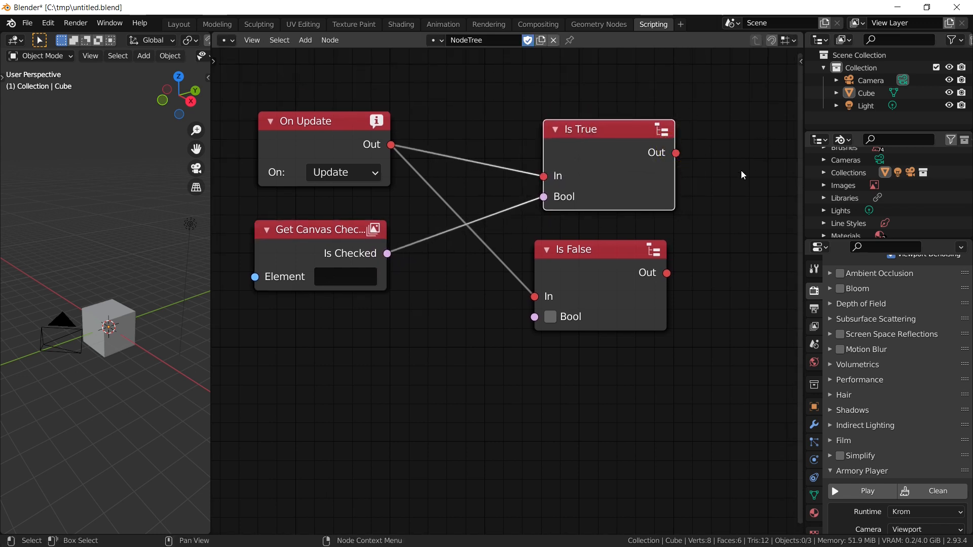
middle_click_drag(710, 167, 664, 160)
left_click_drag(630, 146, 725, 146)
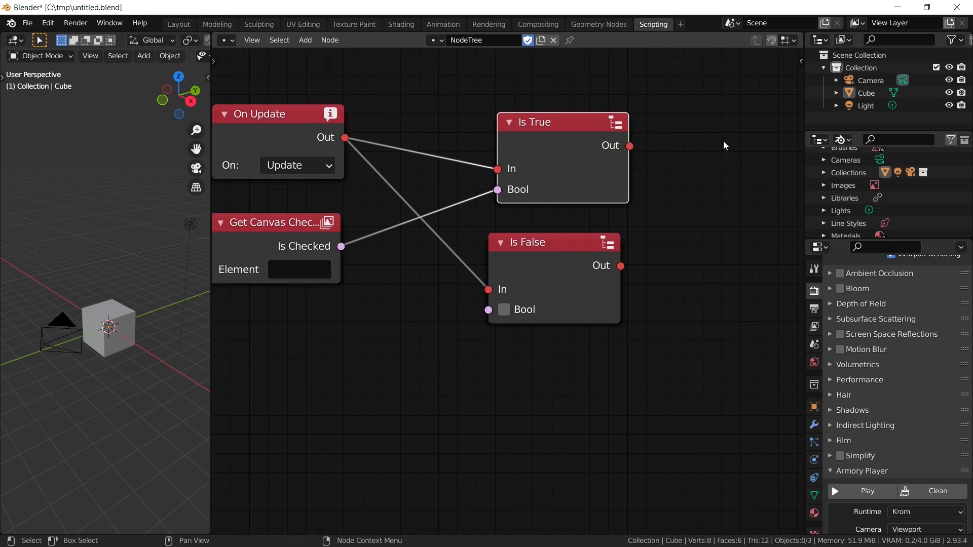
middle_click_drag(719, 186, 743, 184)
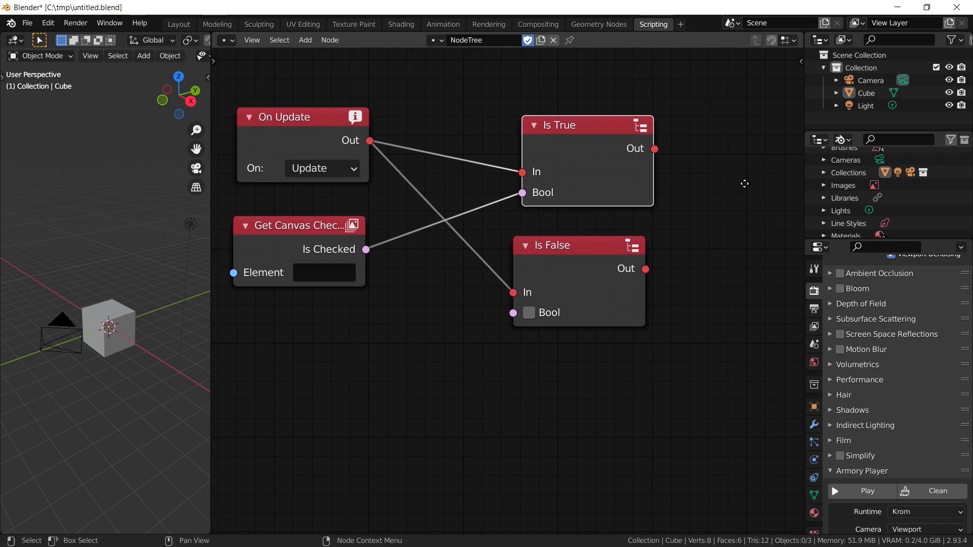
Link Get Canvas Checkbox's Is Checked output to Is False's Bool input and move Is False closer to Is True
left_click_drag(366, 249, 514, 313)
left_click_drag(579, 282, 571, 269)
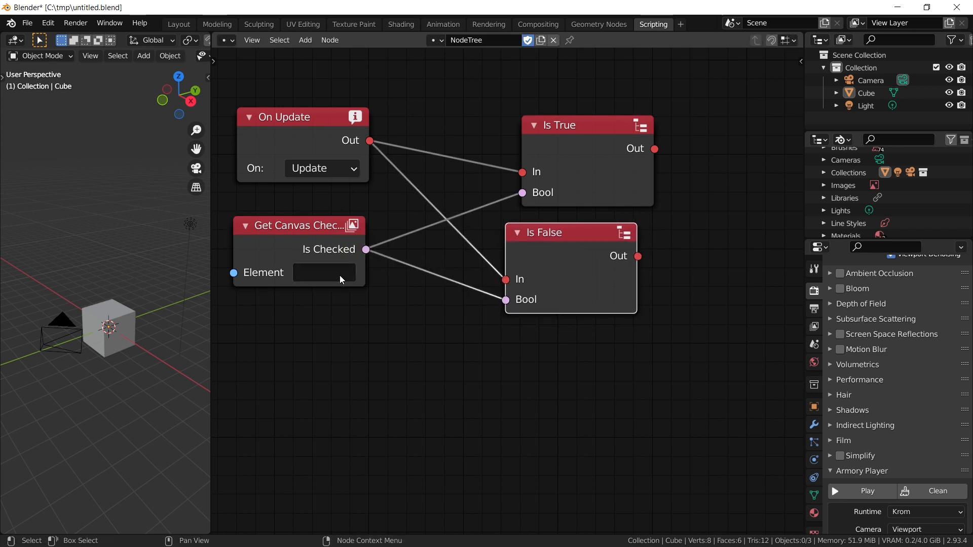
left_click_drag(327, 240, 330, 257)
left_click_drag(638, 255, 965, 245)
key("Home")
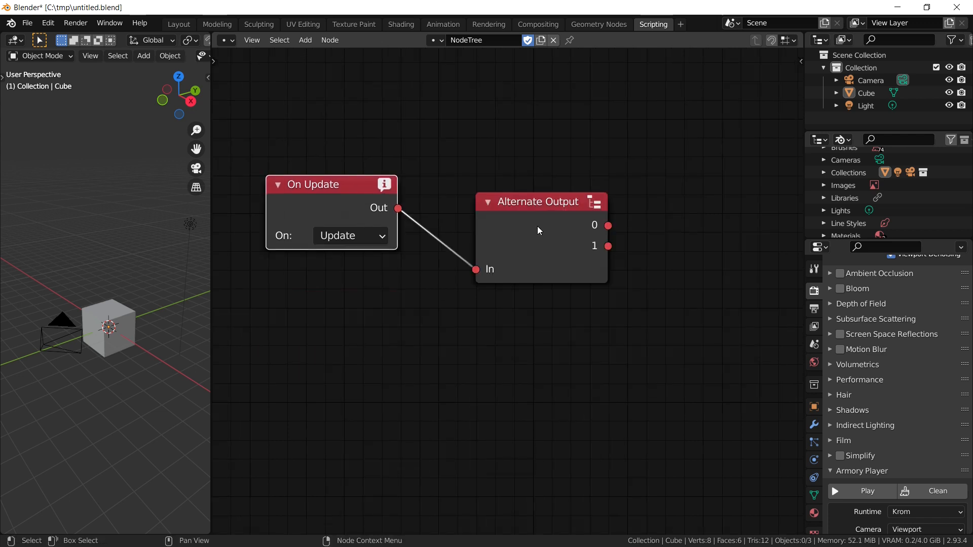
Reposition the On Update and Alternate Output nodes higher in the node tree and closer together
left_click_drag(536, 218, 518, 191)
left_click_drag(351, 198, 336, 142)
left_click_drag(542, 219, 680, 173)
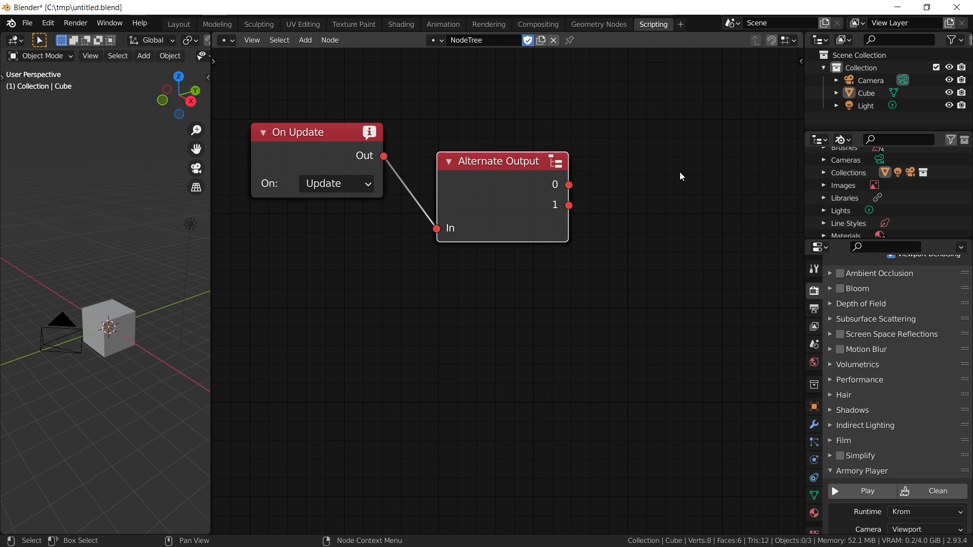
left_click_drag(567, 205, 654, 227)
Add a Set Object Scale node beside Alternate Output and link Alternate Output's 0 output to its In socket
middle_click_drag(666, 262, 623, 271)
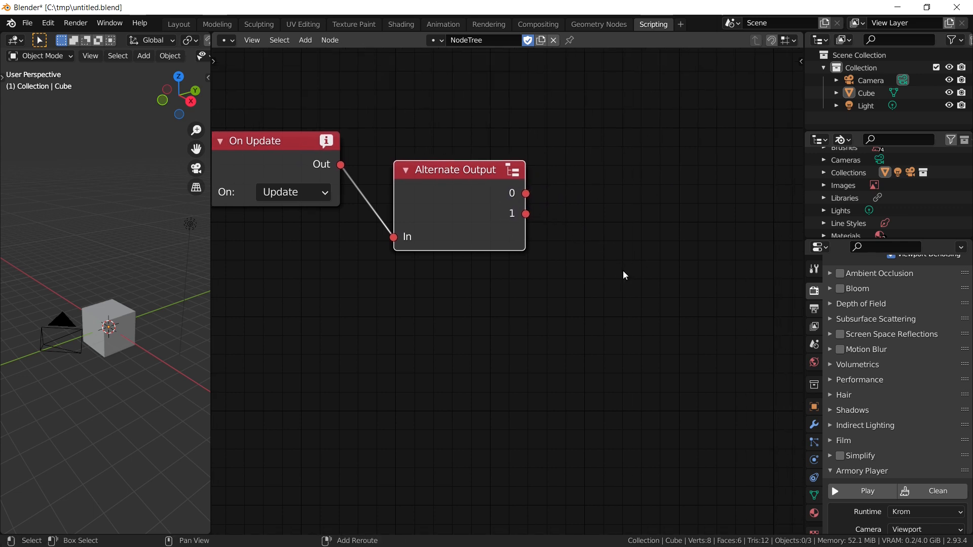
key("shift+a")
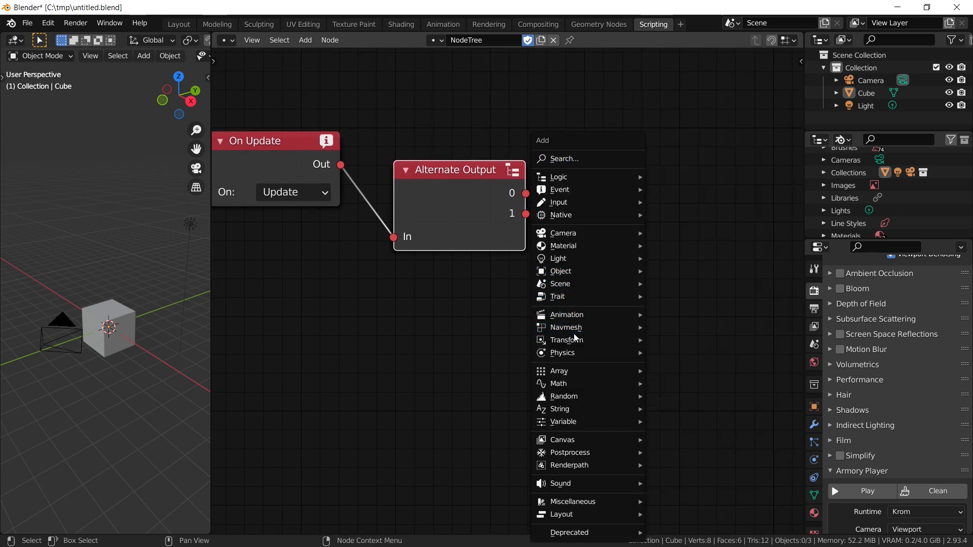
mouse_move(576, 340)
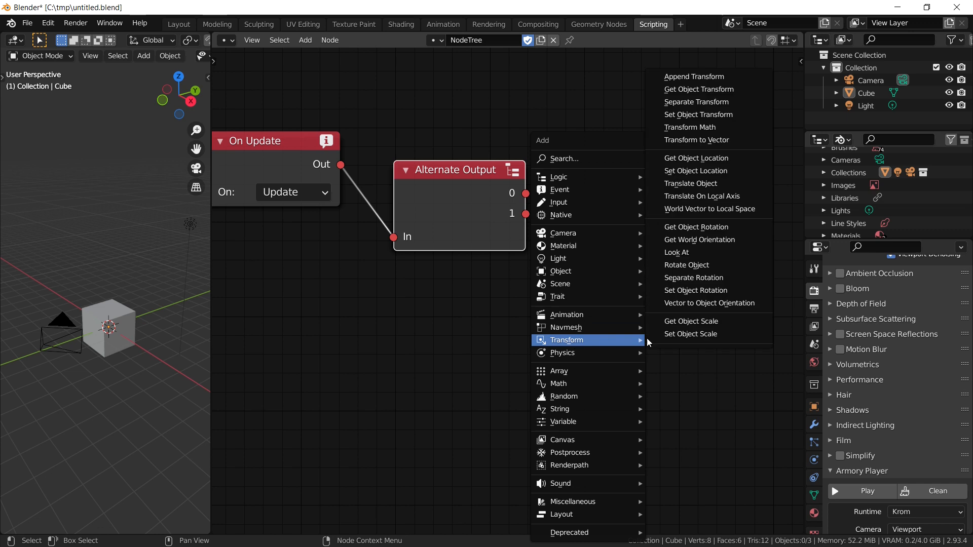
left_click(709, 335)
left_click(614, 120)
left_click_drag(526, 194, 617, 176)
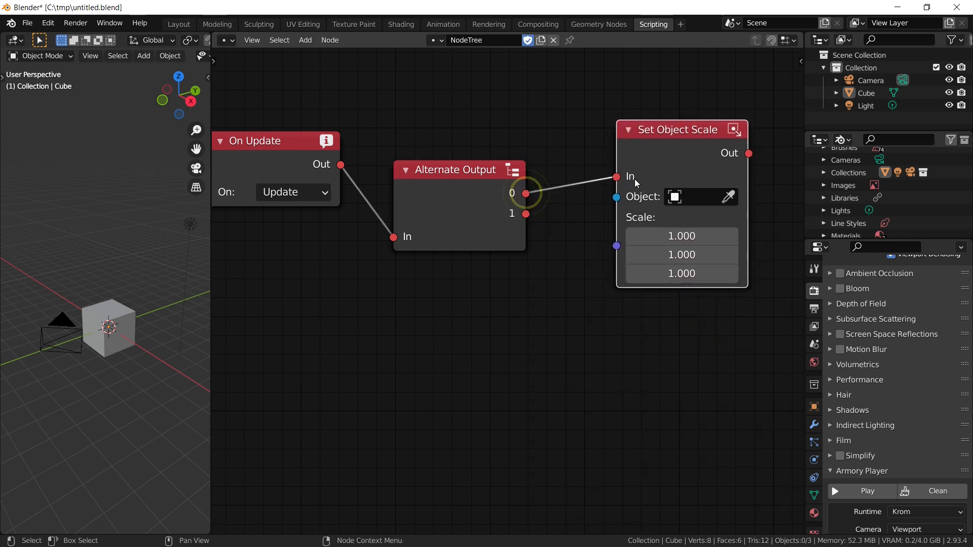
Move Set Object Scale higher, duplicate it below, and link Alternate Output's 1 output to the duplicate's In socket
left_click_drag(673, 162, 679, 109)
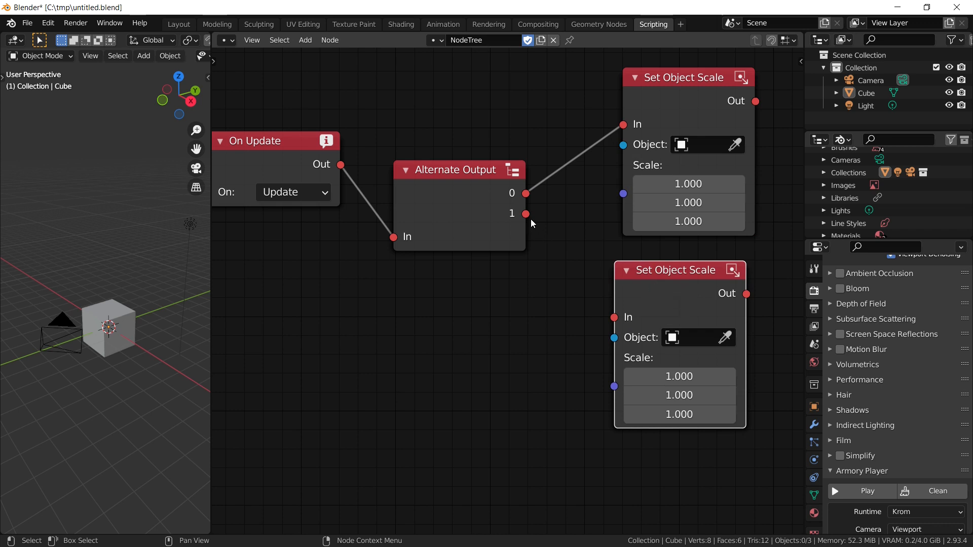
left_click_drag(525, 214, 614, 317)
Set all three scale values of the upper Set Object Scale node to 2.050 and move the lower one closer beneath it
middle_click_drag(614, 283, 666, 298)
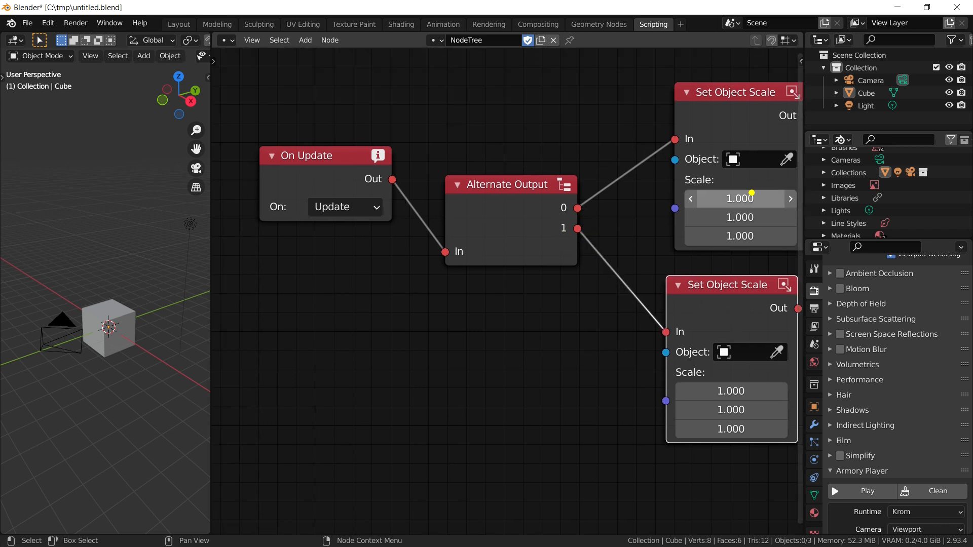
left_click_drag(752, 194, 804, 236)
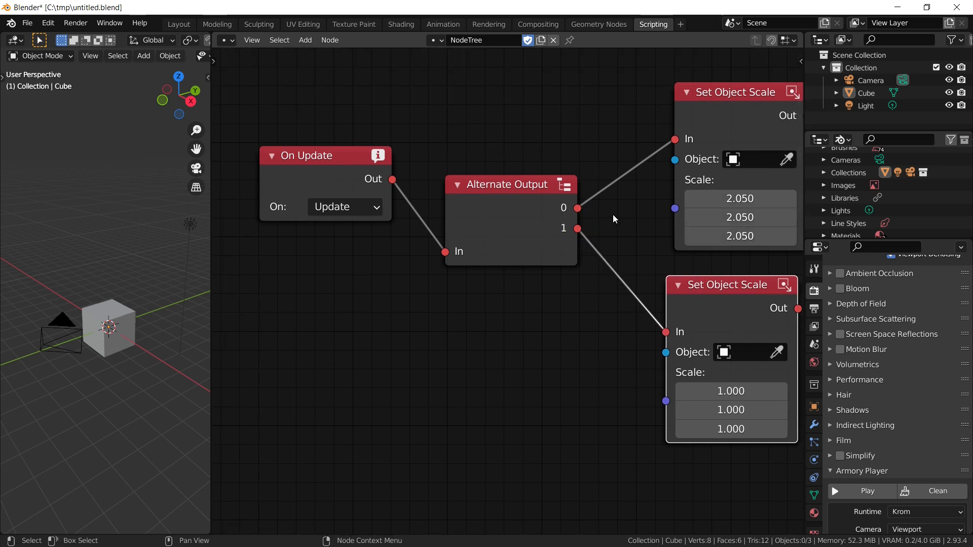
middle_click_drag(615, 217, 591, 206)
left_click_drag(701, 304, 699, 280)
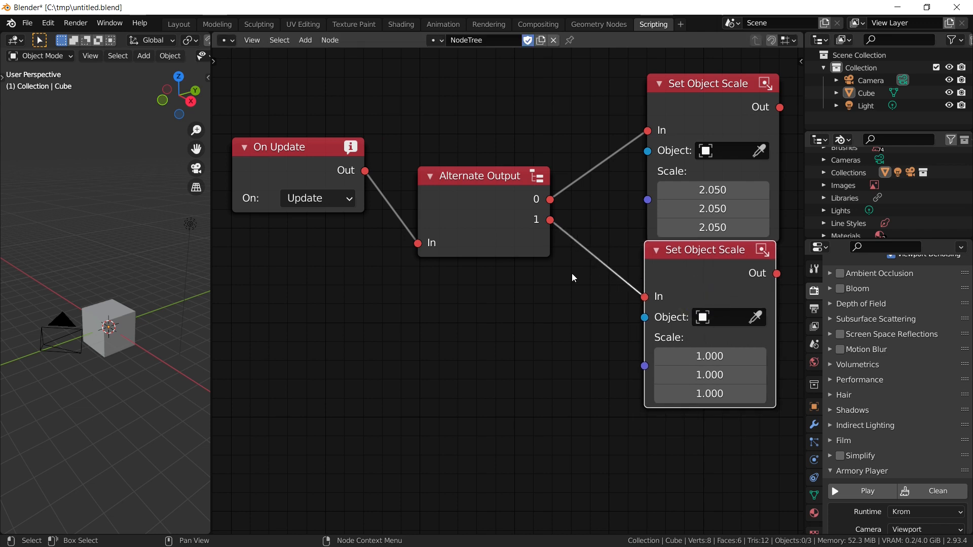
left_click(349, 169)
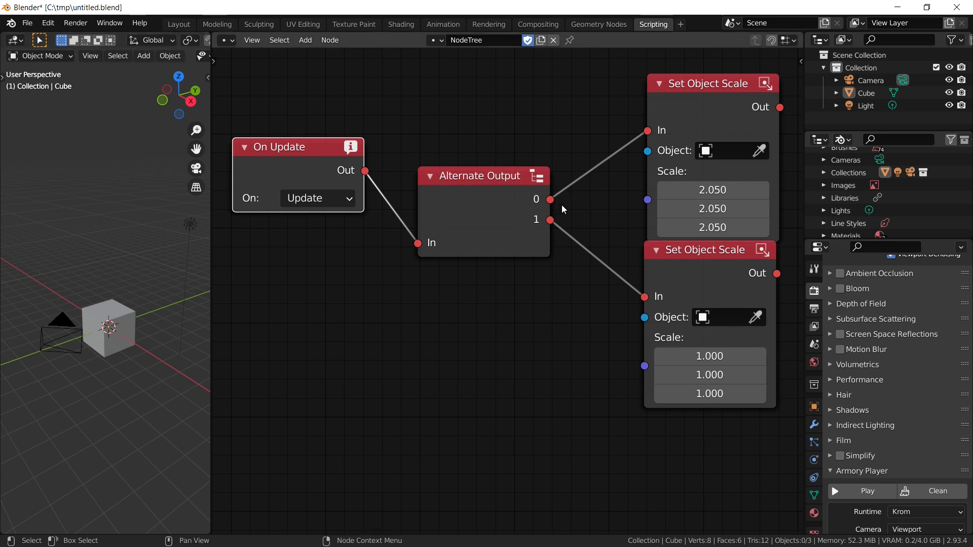
mouse_move(699, 254)
left_mouse_down()
mouse_move(702, 245)
mouse_move(695, 262)
left_mouse_up()
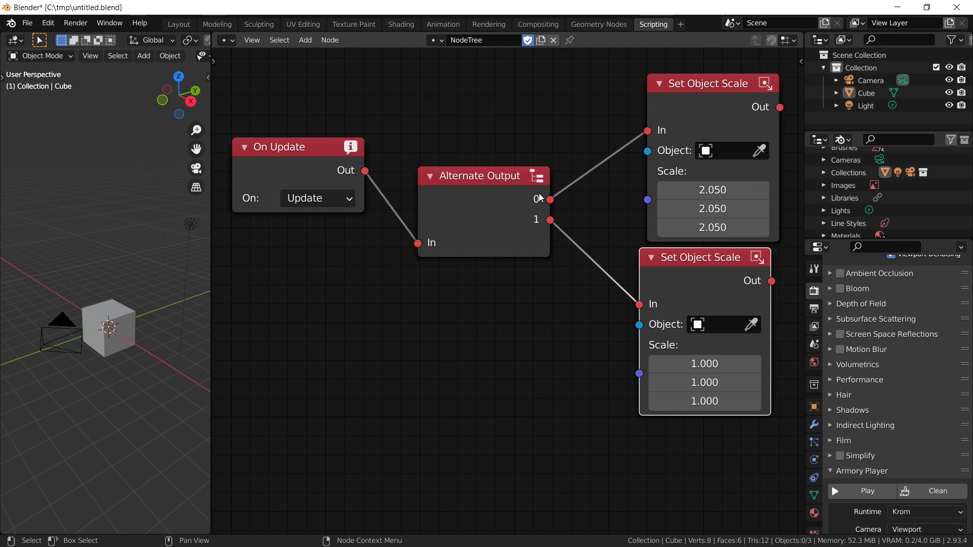
scroll(537, 212, "down", 2)
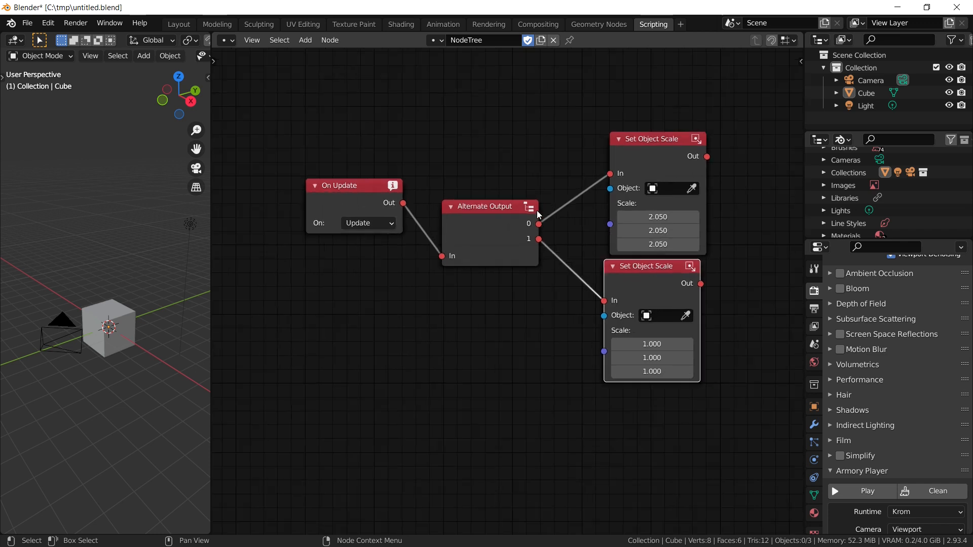
scroll(539, 218, "up", 2)
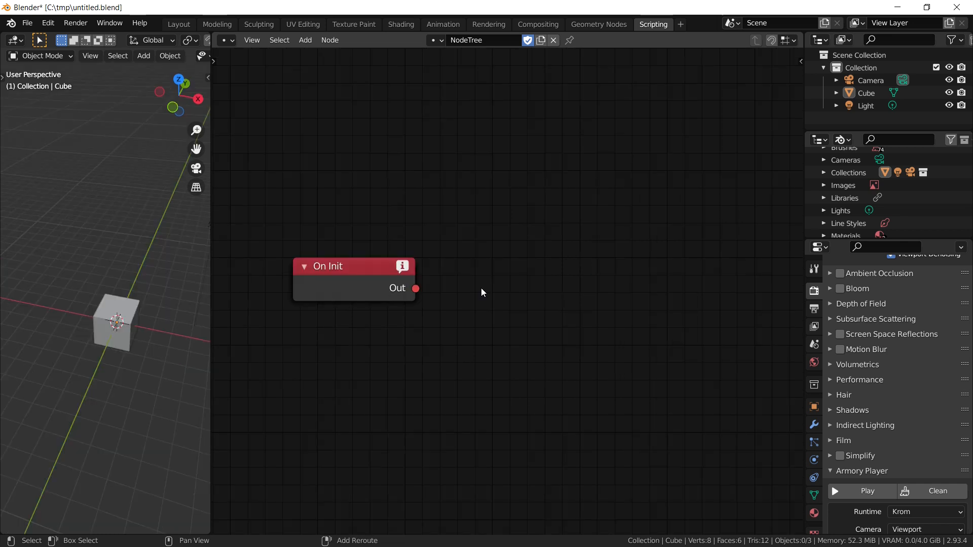
Add a Random Output node beside On Init, link On Init's Out to its In socket, and move On Init closer
key("shift+a")
mouse_move(426, 288)
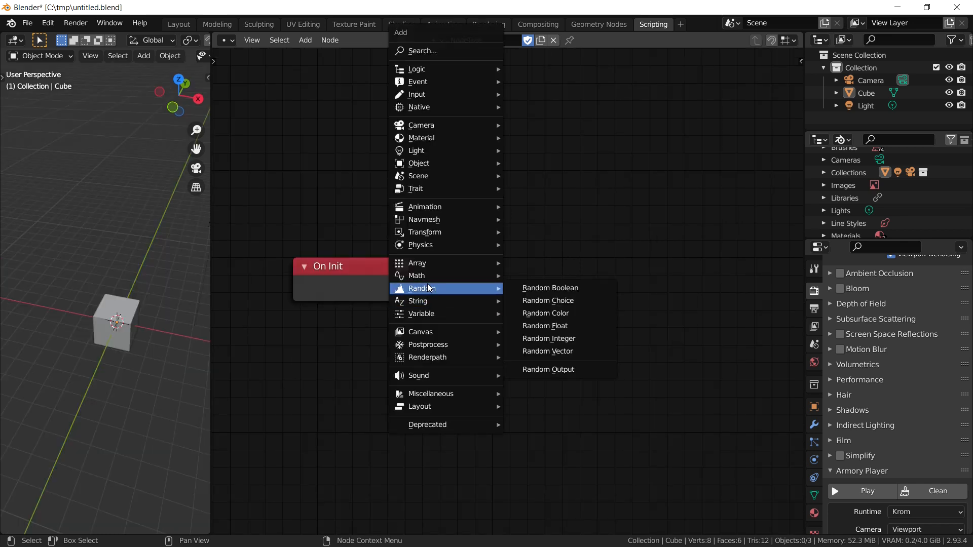
left_click(566, 371)
left_click(478, 245)
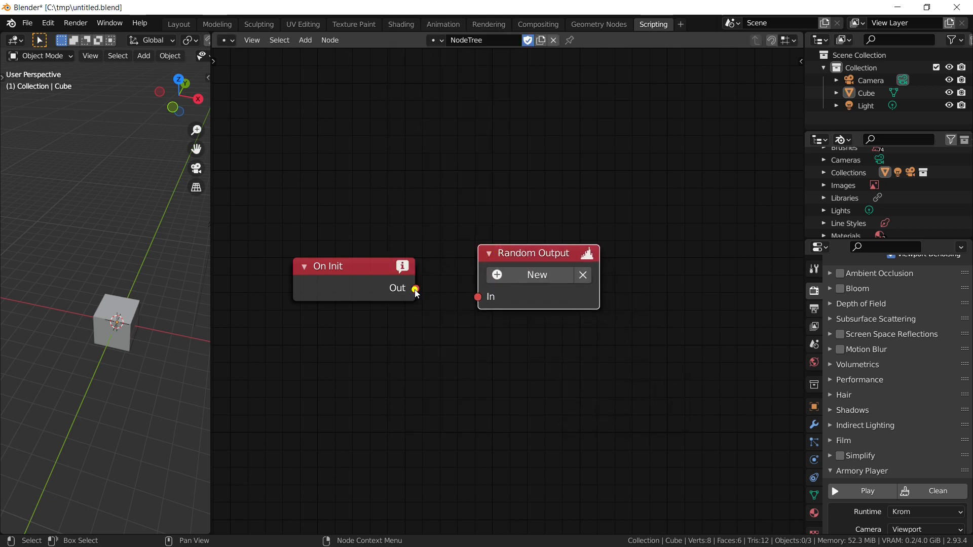
left_click_drag(416, 289, 480, 298)
left_click_drag(382, 278, 404, 277)
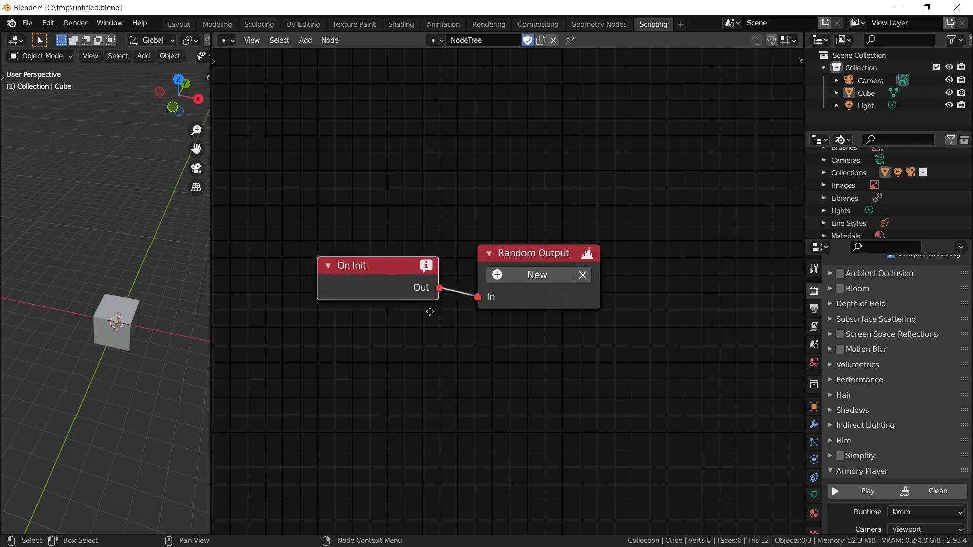
Add Output 0 and Output 1 to the Random Output node and move the node slightly higher
middle_click_drag(430, 313, 395, 297)
left_click(509, 241)
left_click_drag(509, 241, 626, 254)
left_click(511, 251)
left_click(506, 281)
middle_click_drag(626, 254, 600, 244)
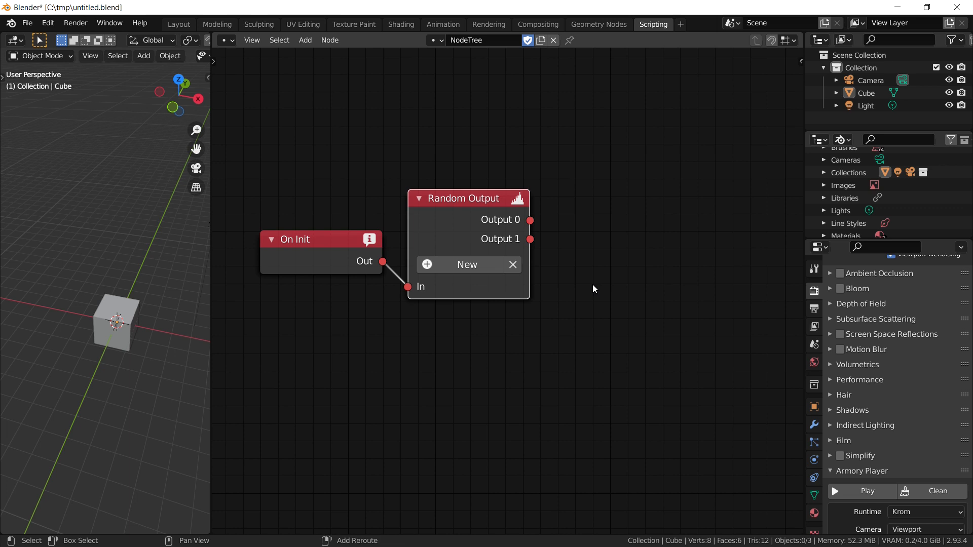
Add a Set Light Color node beside Random Output and link Output 0 to its In socket
key("shift+a")
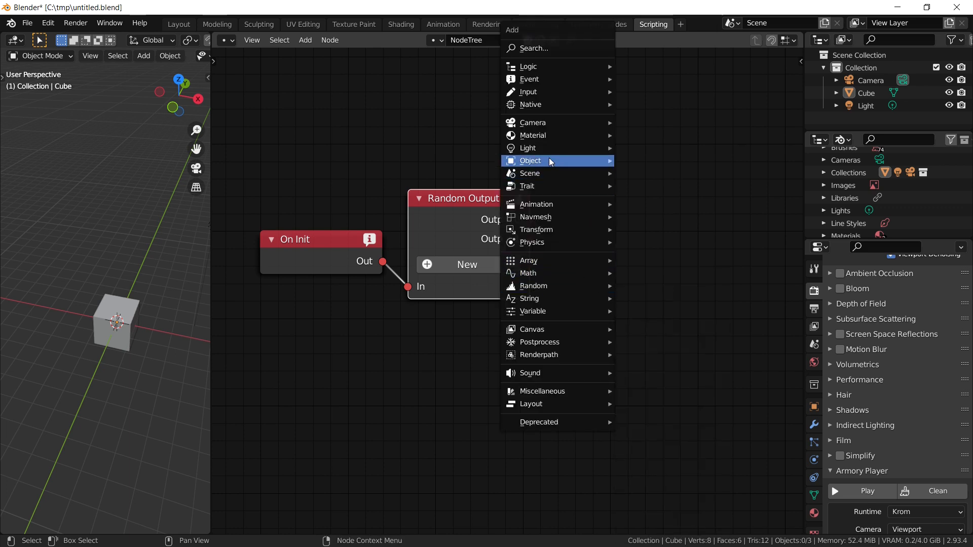
mouse_move(528, 148)
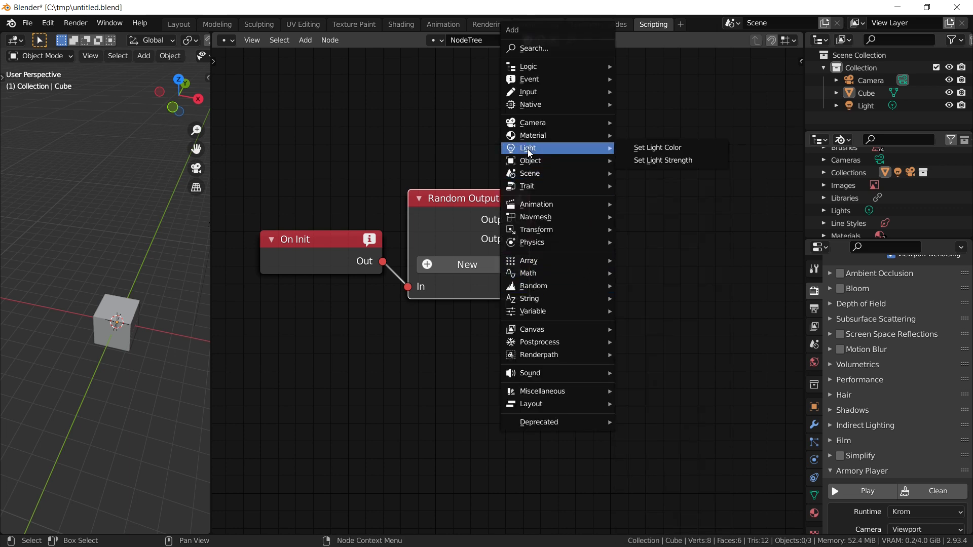
left_click(678, 151)
left_click(605, 141)
left_click_drag(530, 220, 649, 115)
Duplicate the Set Light Color node below the original and link Random Output's Output 1 to the duplicate's In socket
key("shift+d")
left_click(653, 254)
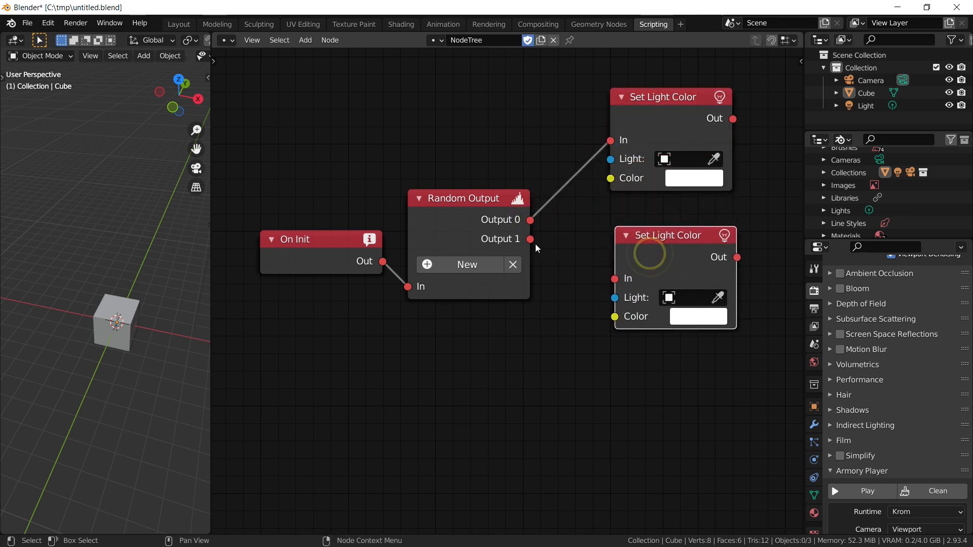
left_click_drag(530, 239, 615, 279)
Shift On Init slightly away from Random Output and set the lower Set Light Color node's color to blue
left_click(358, 259)
left_click_drag(358, 258, 351, 251)
left_click(691, 176)
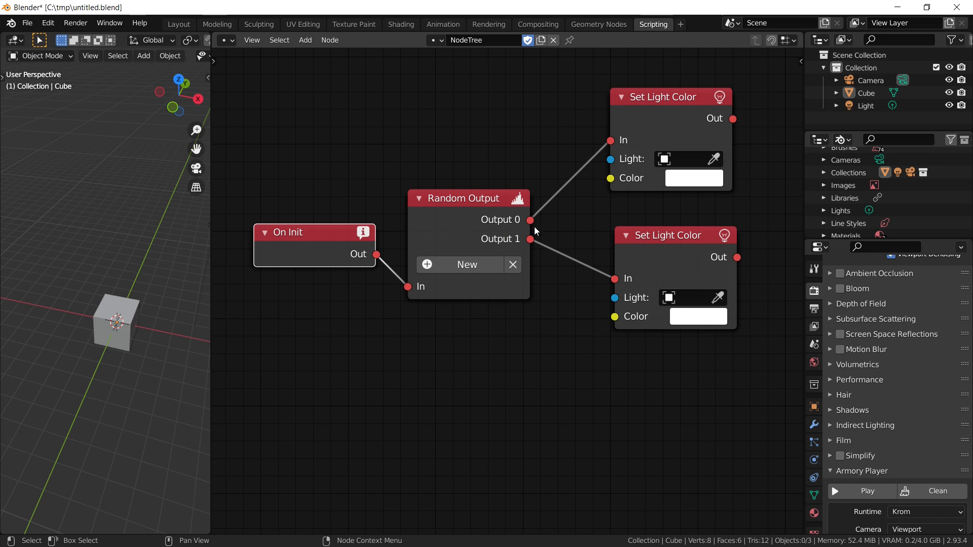
left_click(709, 315)
left_click(775, 118)
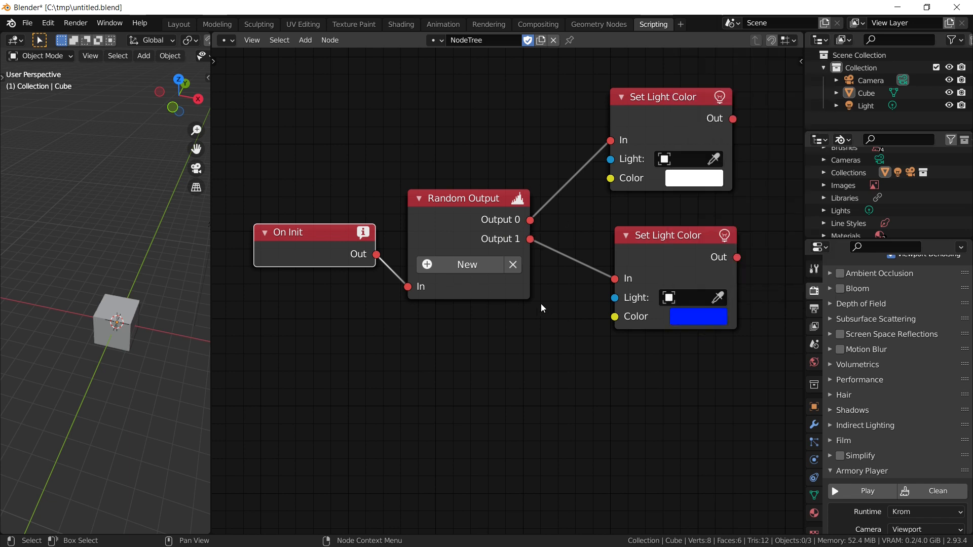
scroll(540, 303, "down", 2)
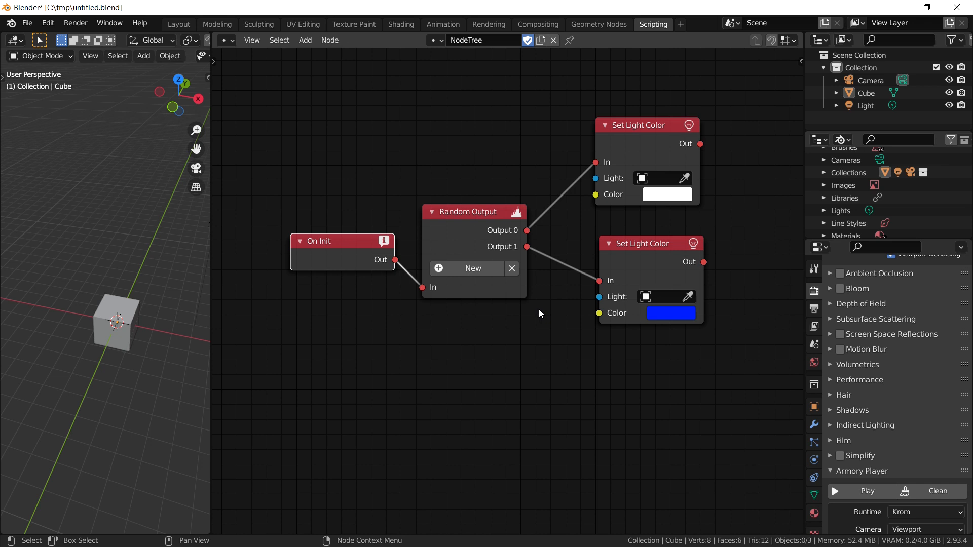
Open the list of Logic nodes available to add to the empty node tree
key("shift+a")
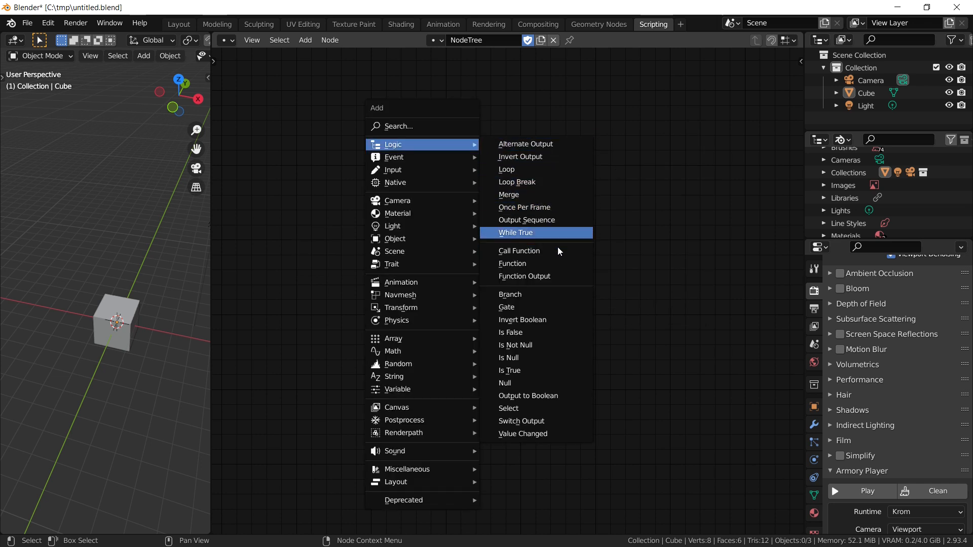